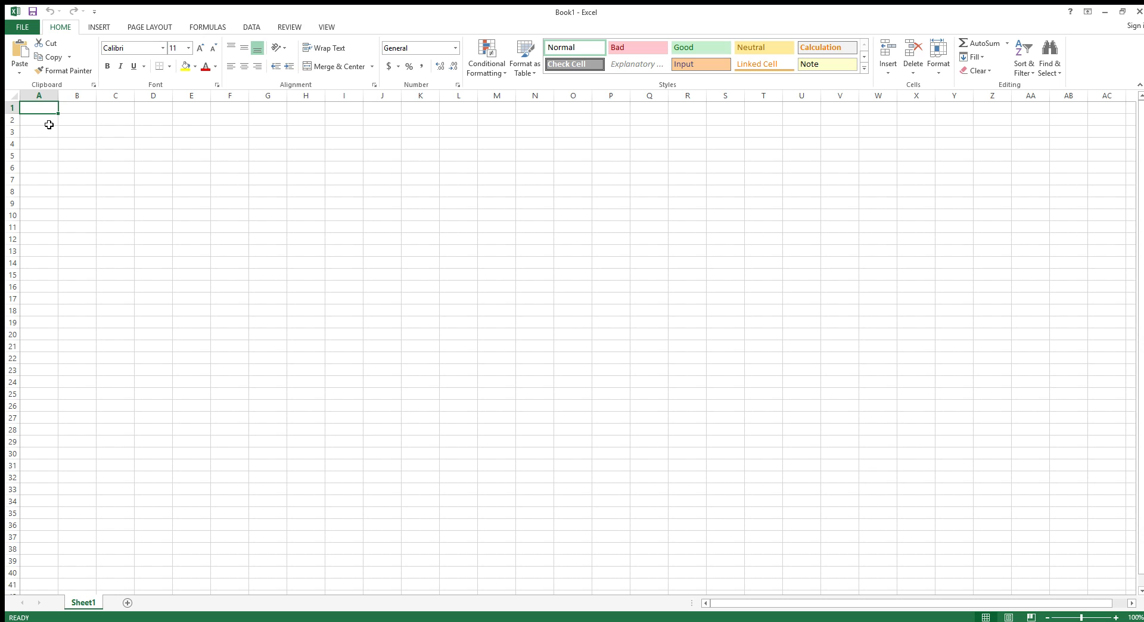
click(43, 121)
click(46, 108)
key(Right)
key(Left)
key(Down)
key(Right)
key(Up)
key(Left)
- Enter the expense labels Auto, Electric, Water, Netflix and Insurance down column A in cells A1 to A5
text(Auto)
key(Return)
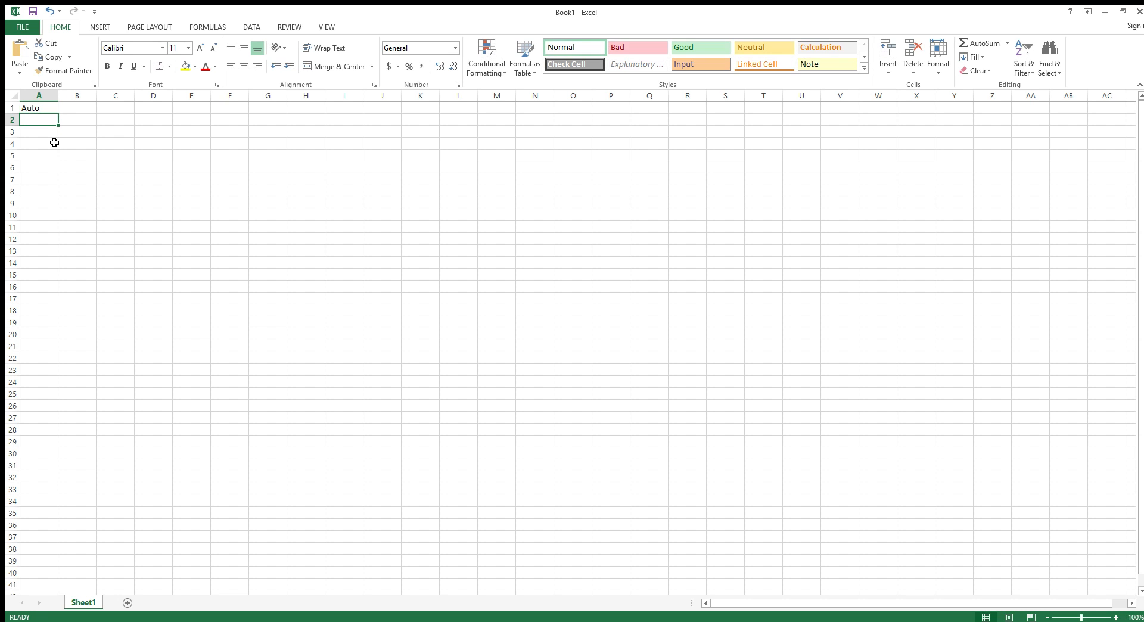
text(Electric)
key(Return)
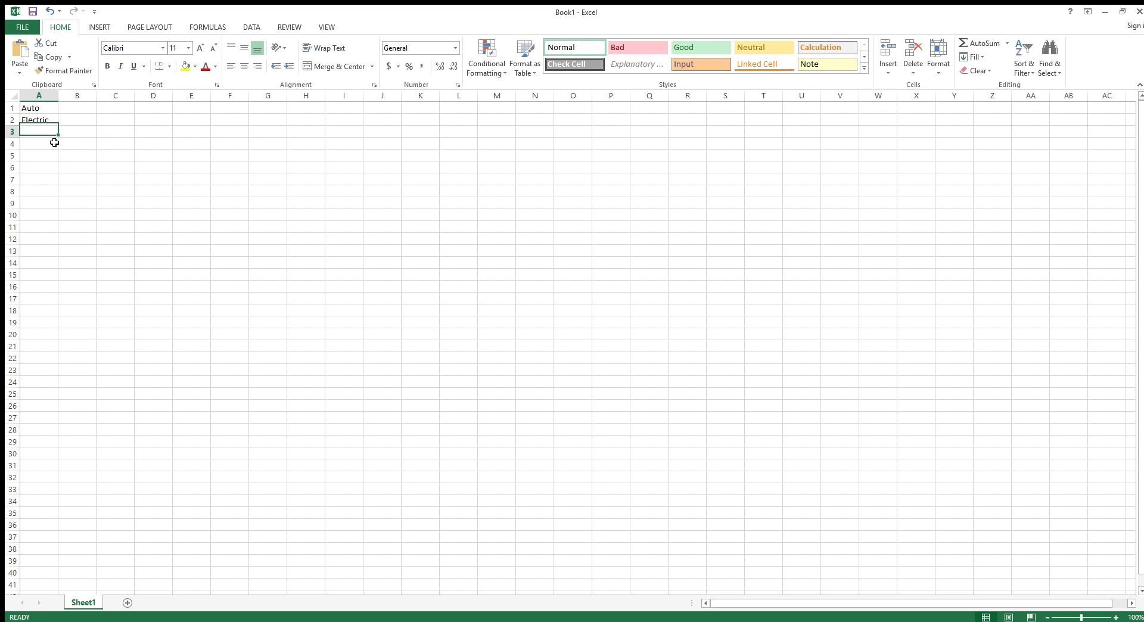
text(Water)
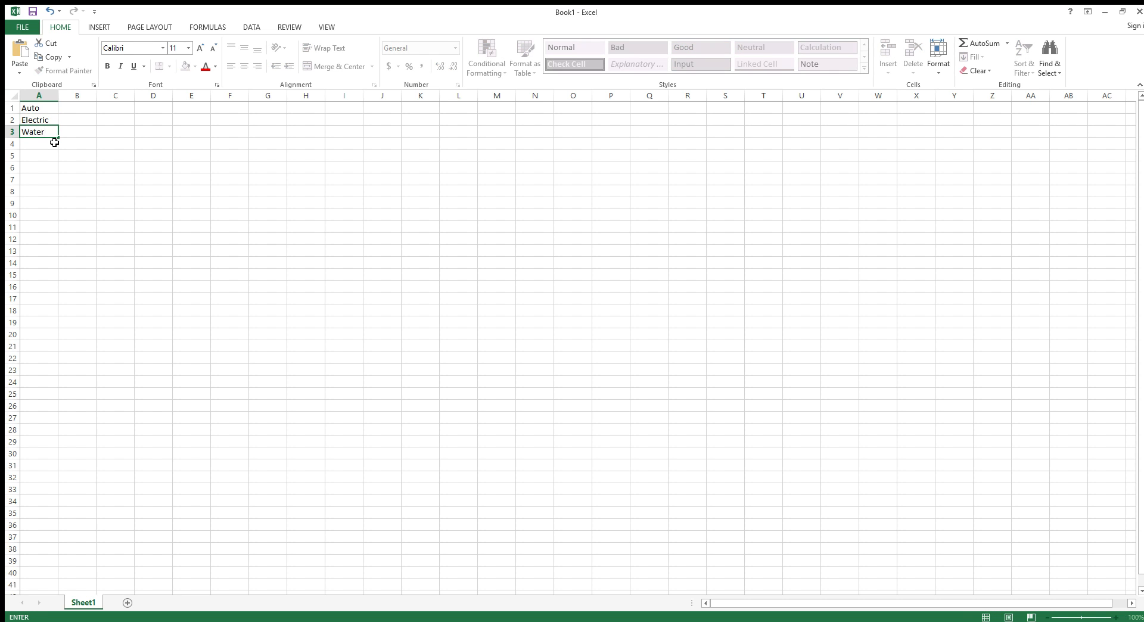
key(Return)
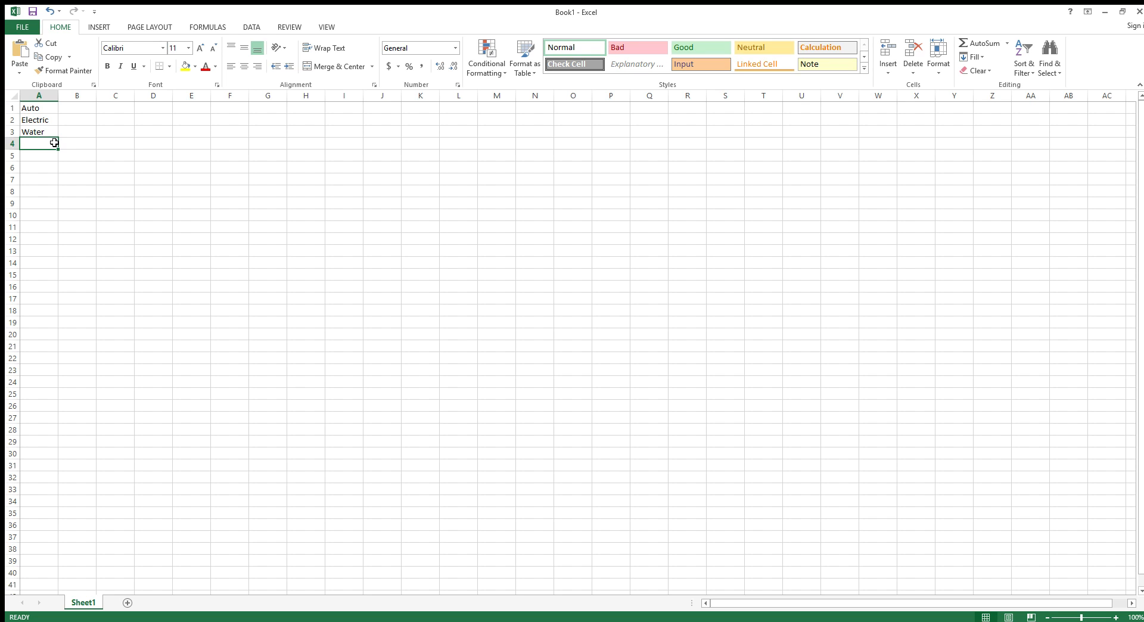
text(Netflix)
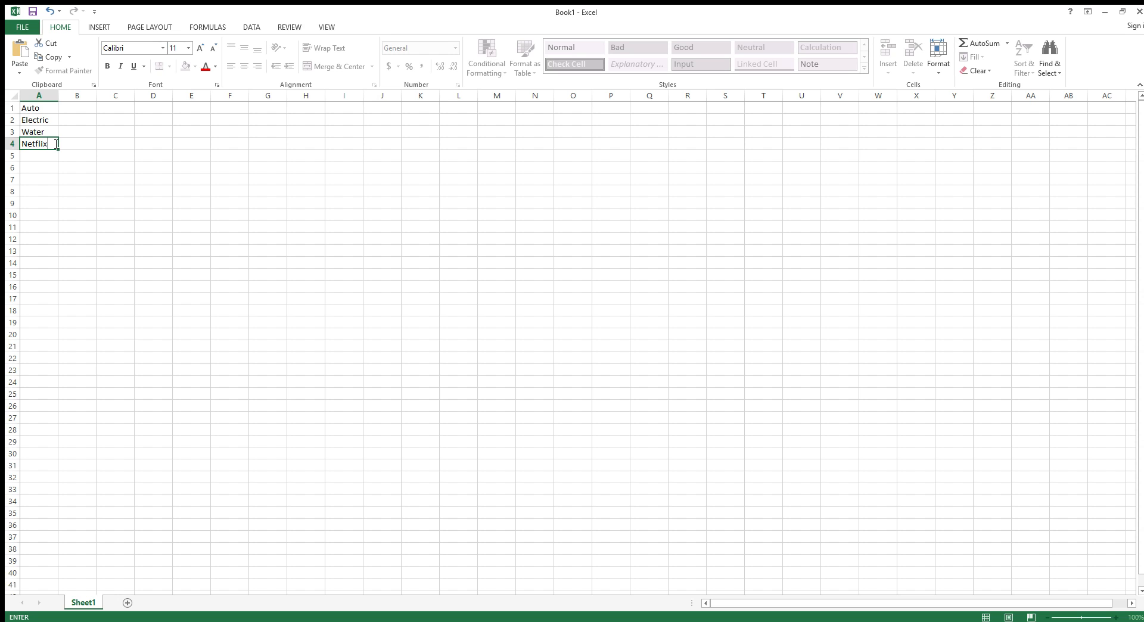
key(Return)
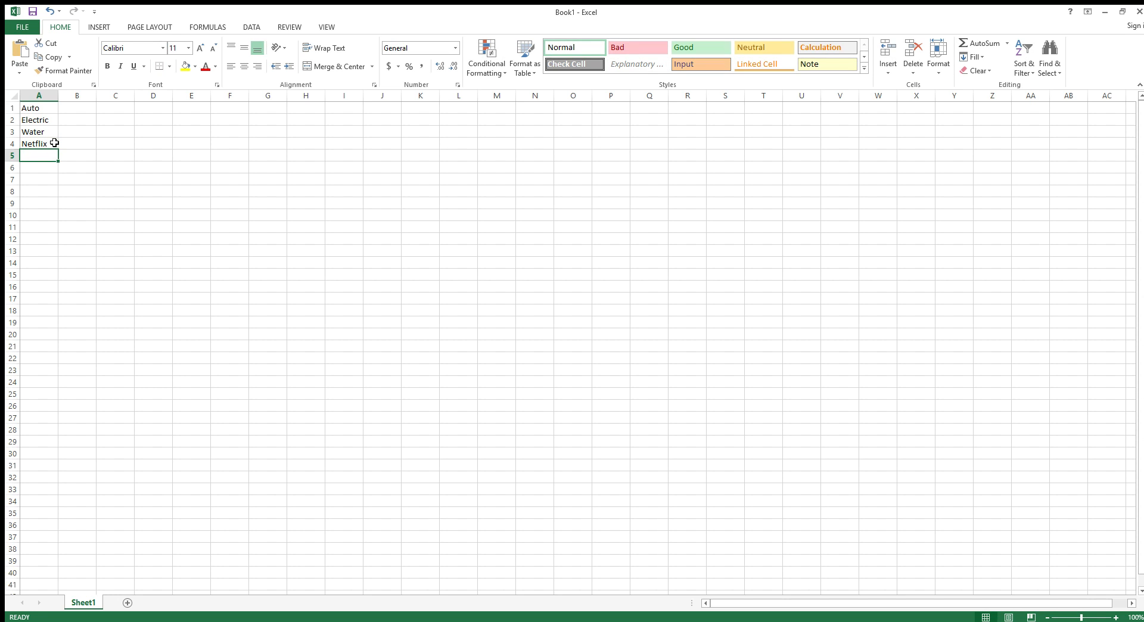
text(Insurance)
key(Return)
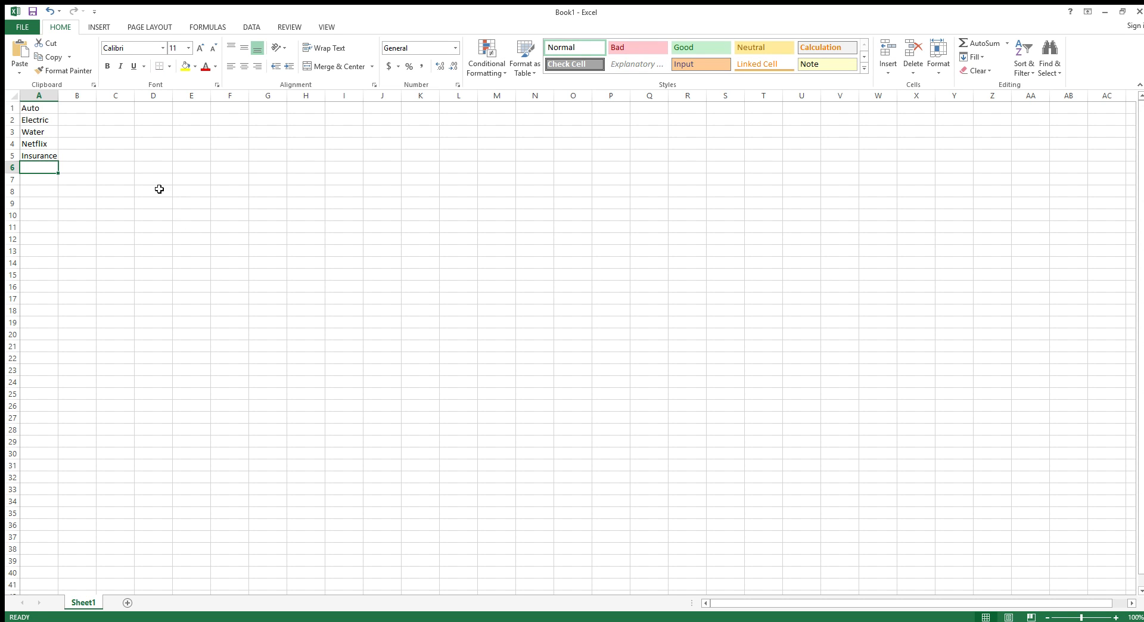
- Widen column A slightly and add the expense labels Credit Card and Mortgage in cells A6 and A7
drag(57, 101, 66, 101)
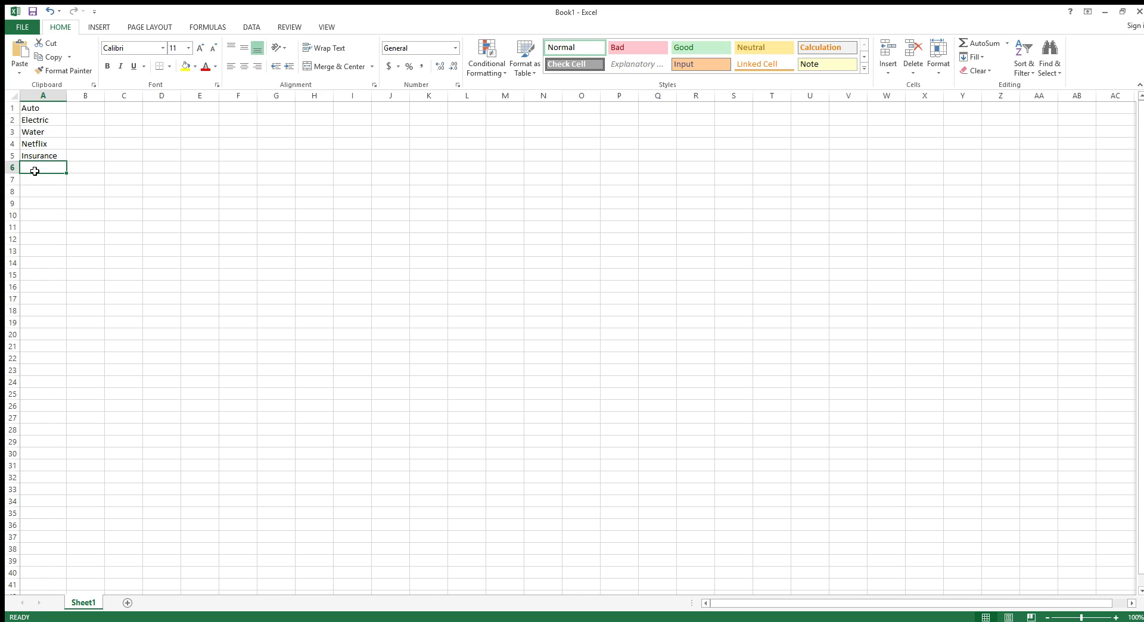
text(Credit Card)
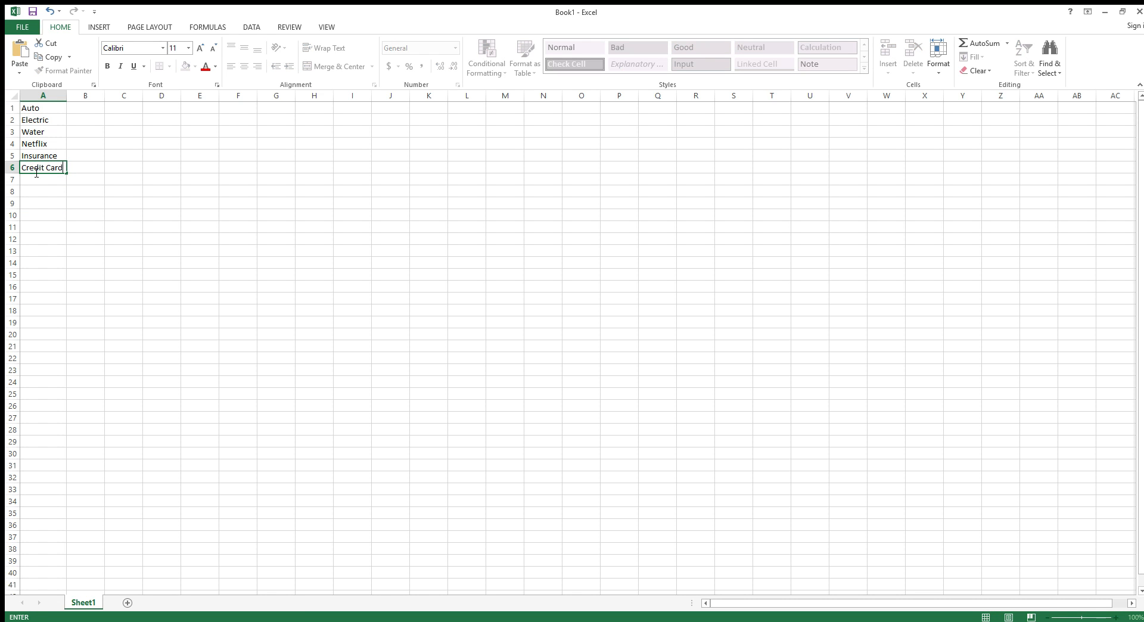
key(Return)
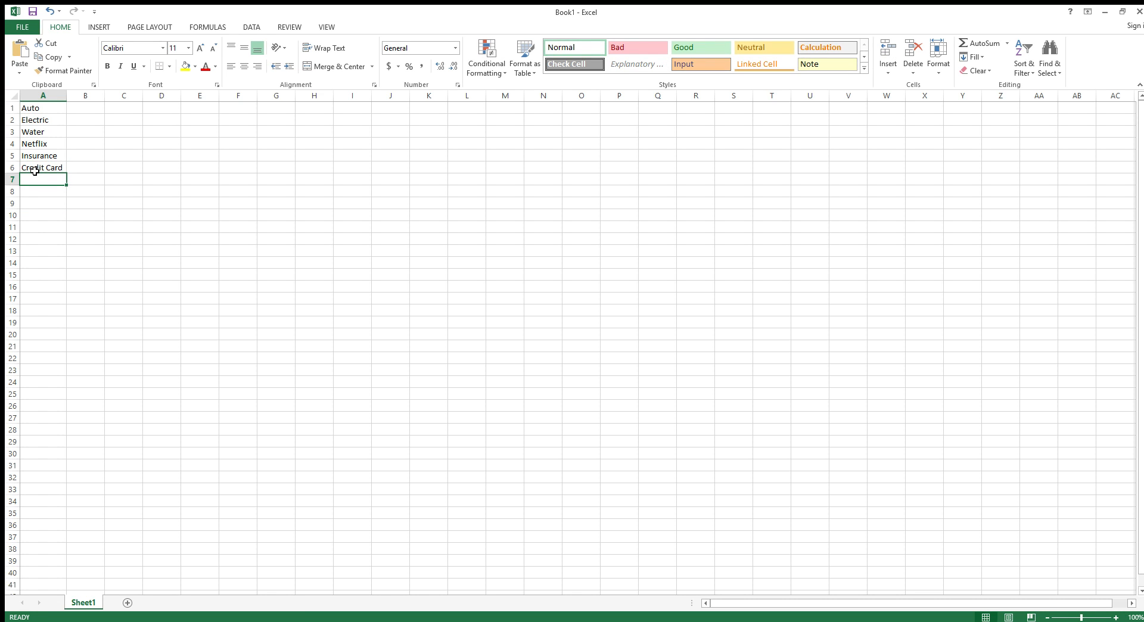
text(Mortgage)
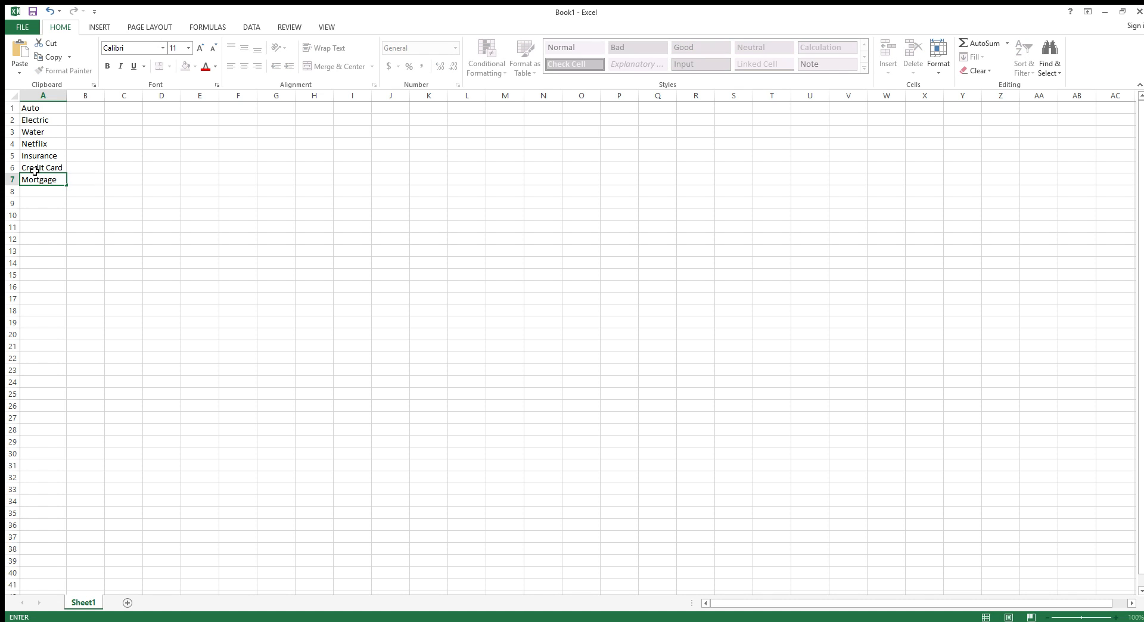
key(Return)
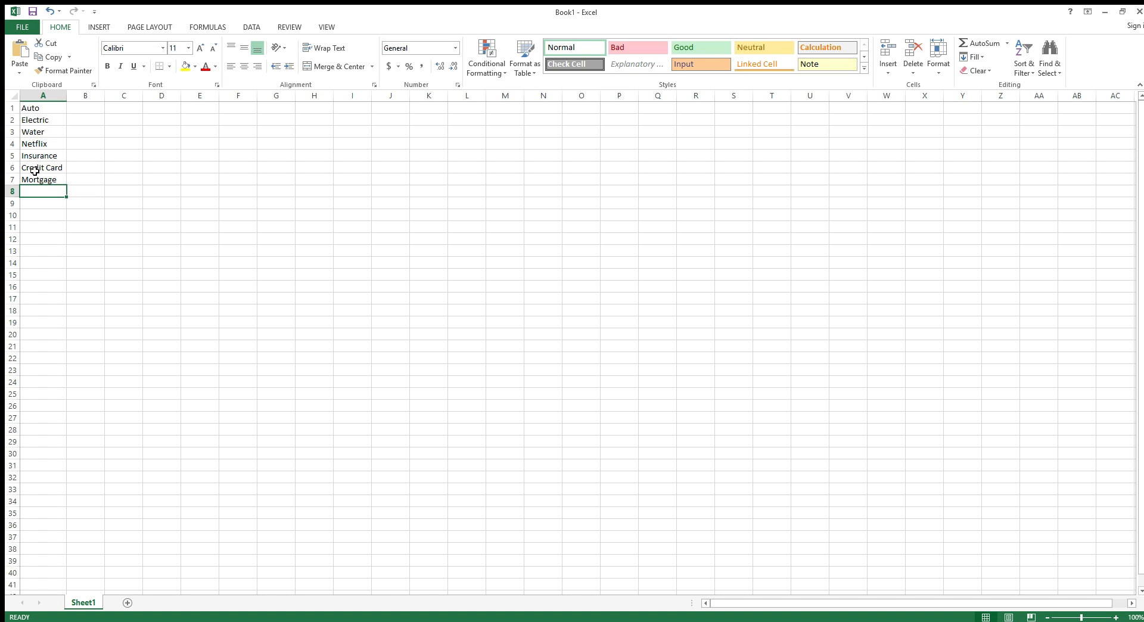
- Add the expense labels Grocery and Weekend in cells A8 and A9
text(Grcoer)
key(BackSpace)
key(BackSpace)
key(BackSpace)
key(BackSpace)
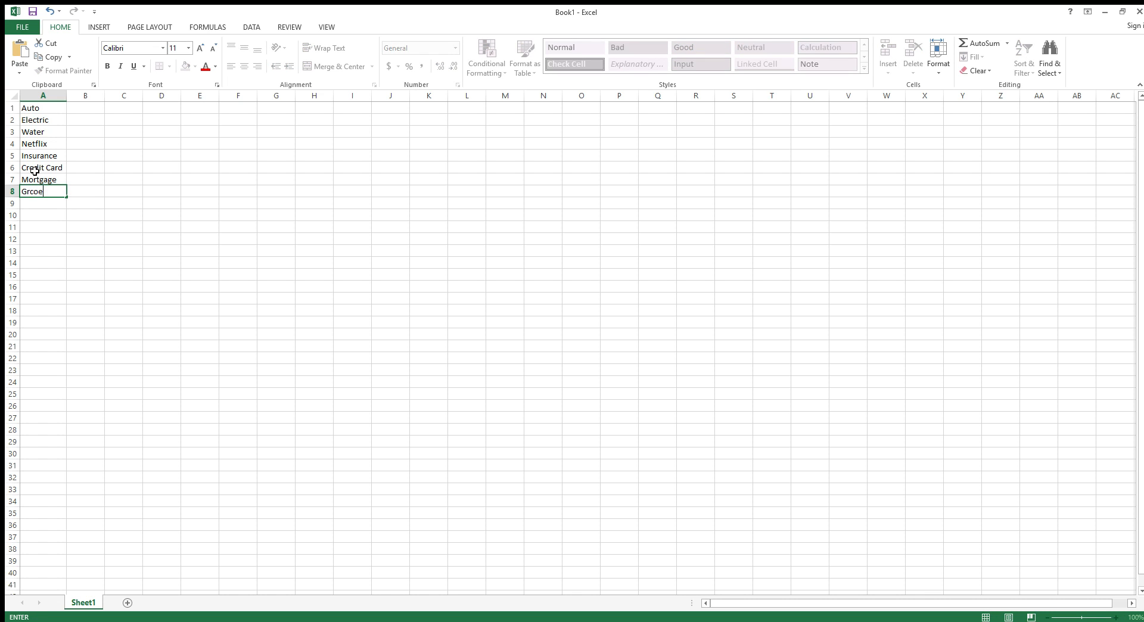
text(ocery)
key(Return)
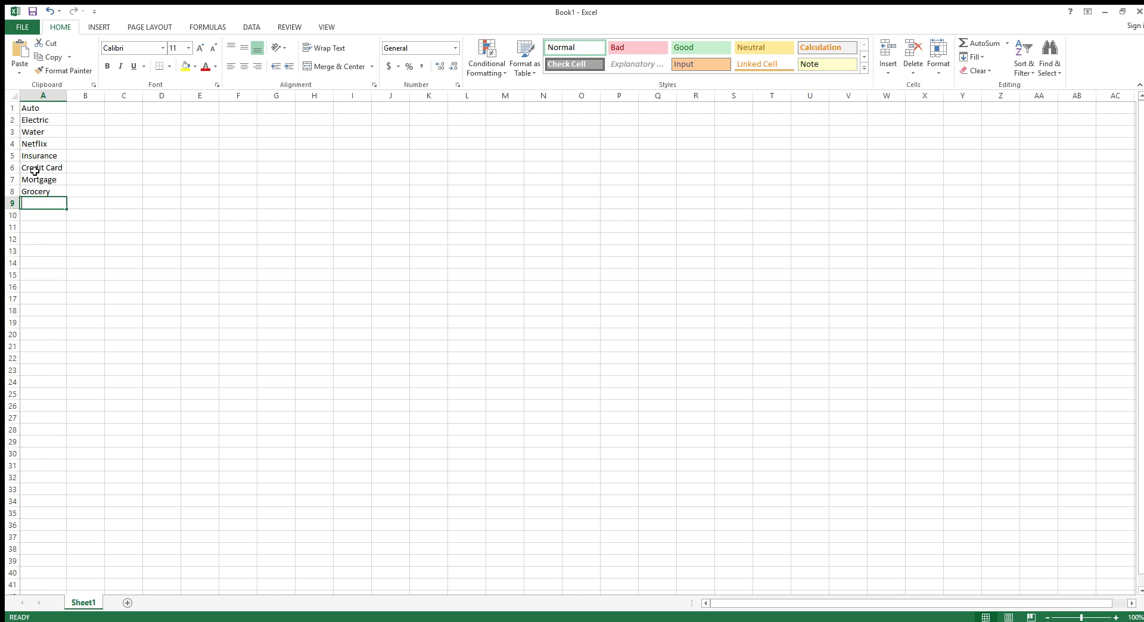
text(Weekend)
key(Tab)
- Enter the amounts 300 for Auto, 100 for Electric and 80 for Water in cells B1 to B3
key(Up)
key(Up)
key(Up)
key(Up)
key(Up)
key(Up)
key(Up)
key(Up)
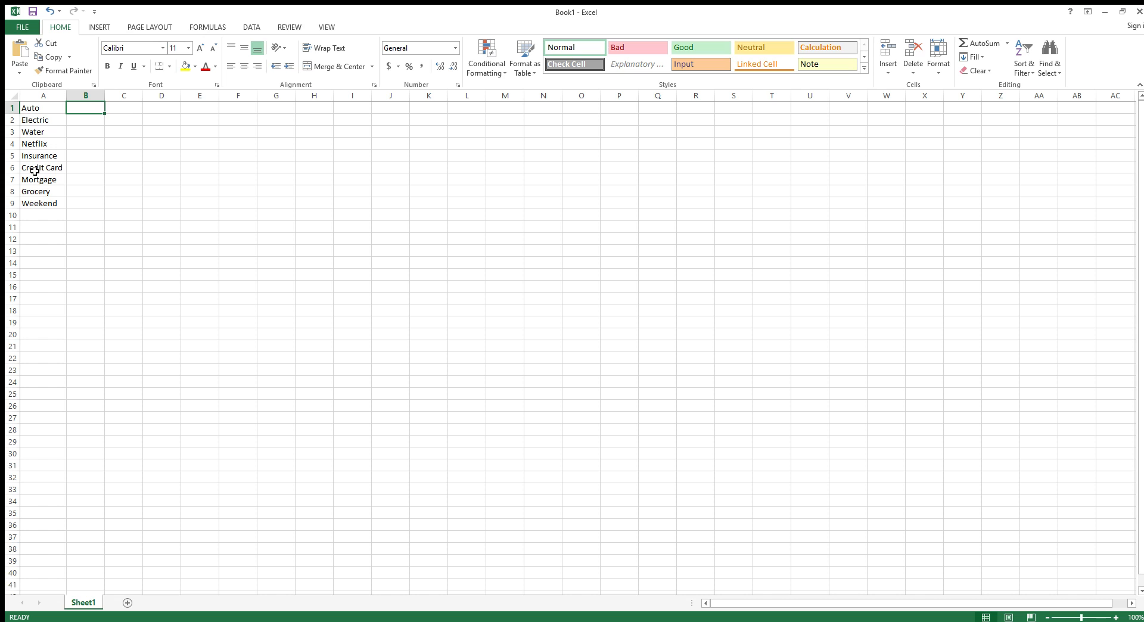
text(300)
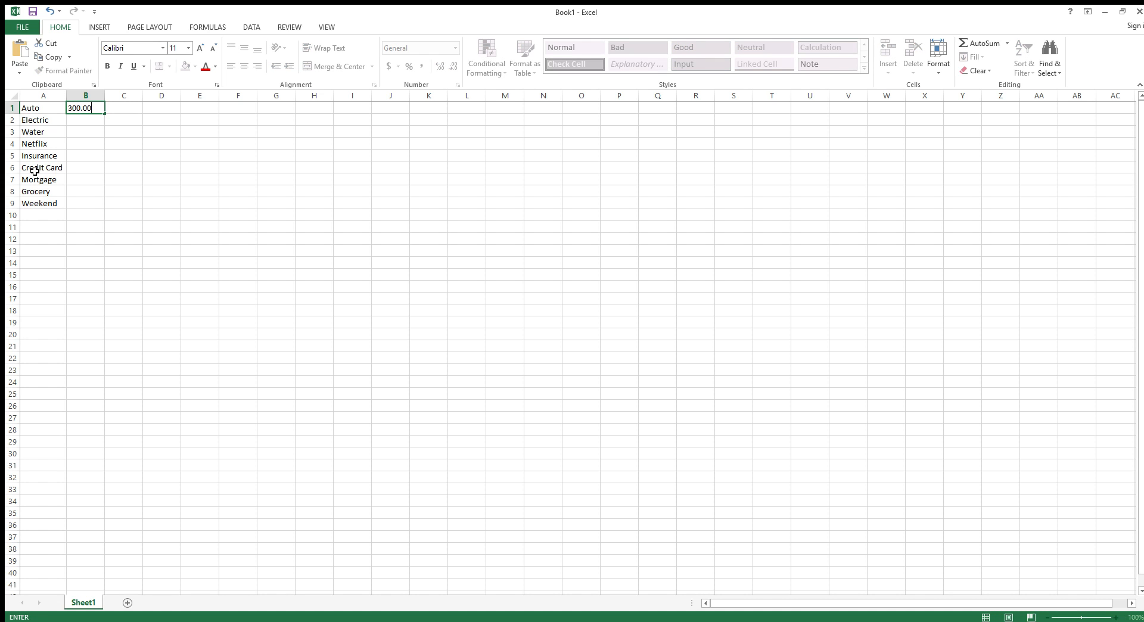
key(Return)
text(100)
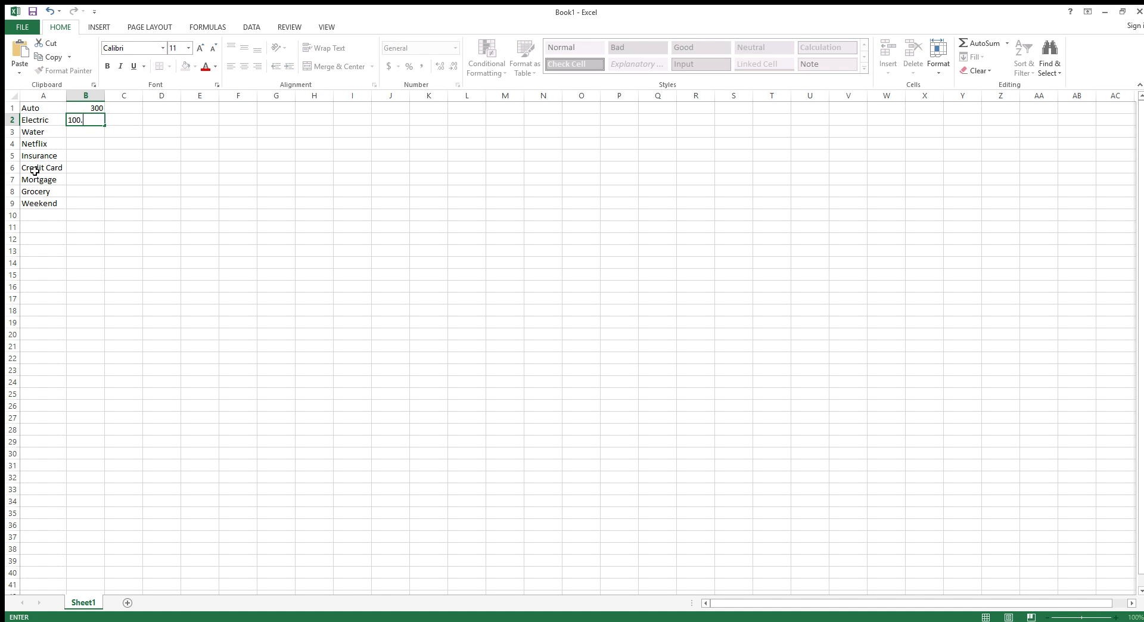
key(Return)
text(80)
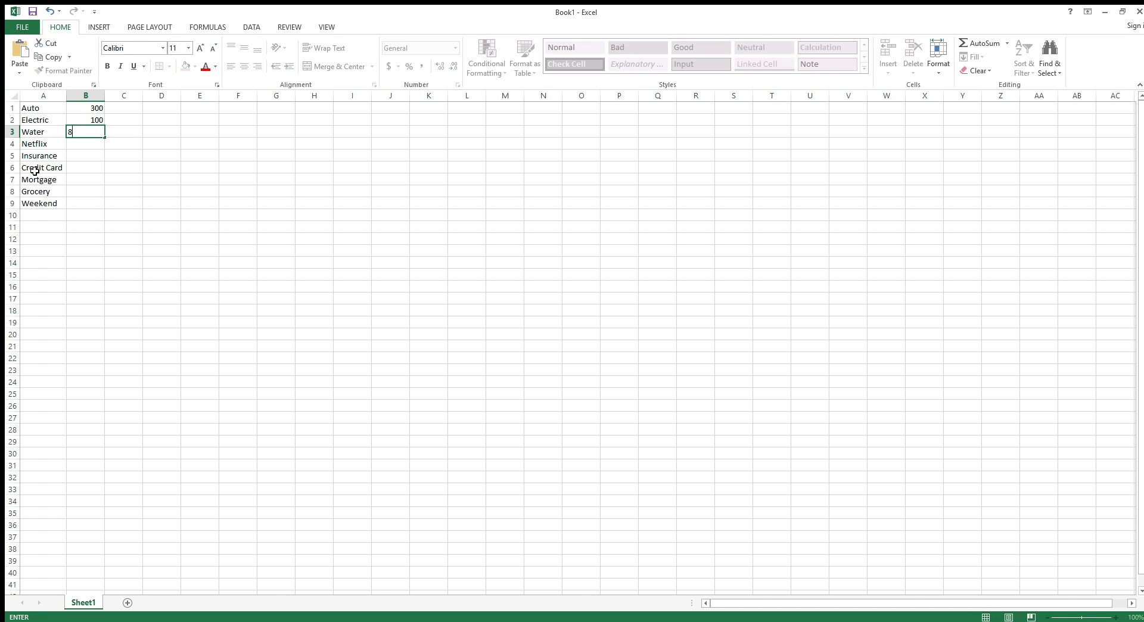
key(Return)
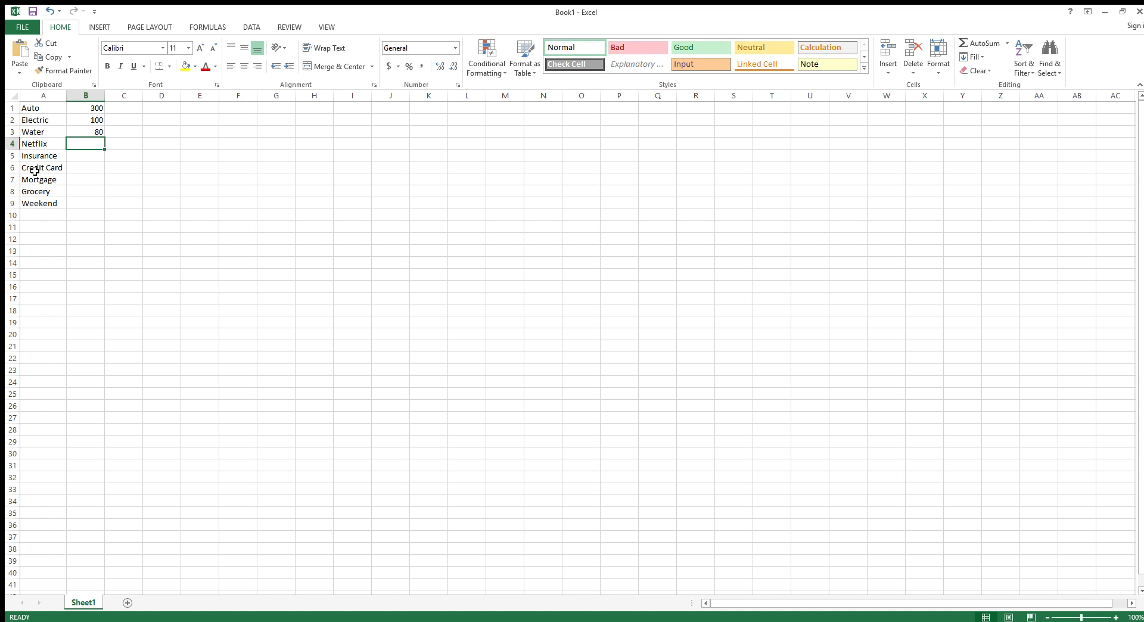
- Enter the amounts 13 for Netflix, 150 for Insurance and 75 for Credit Card in cells B4 to B6
text(13.00)
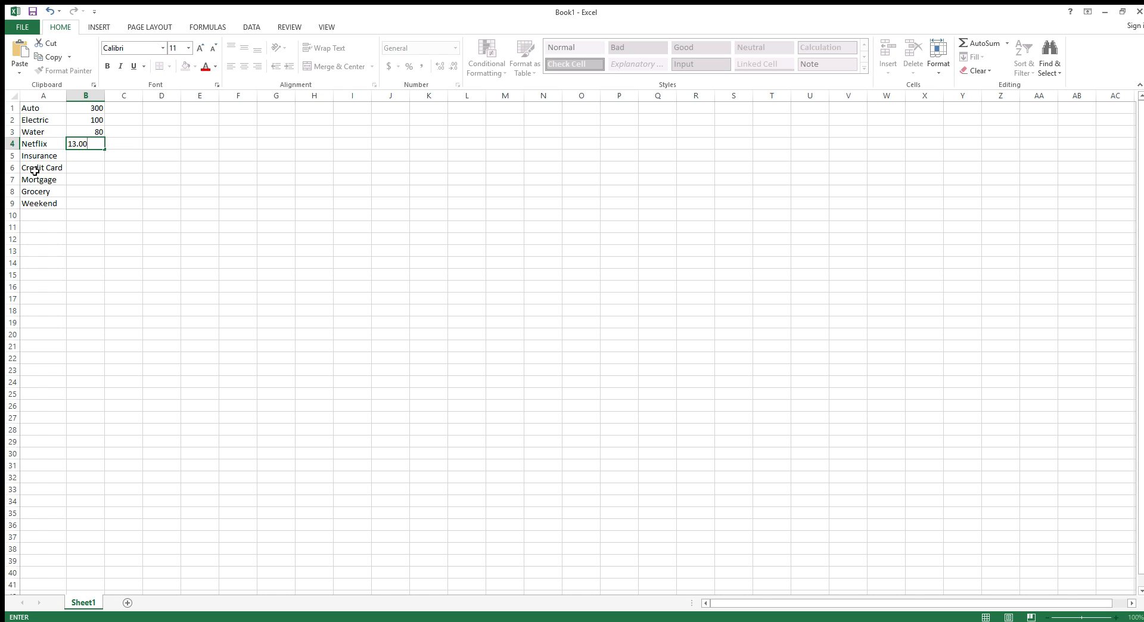
key(Return)
text(150.00)
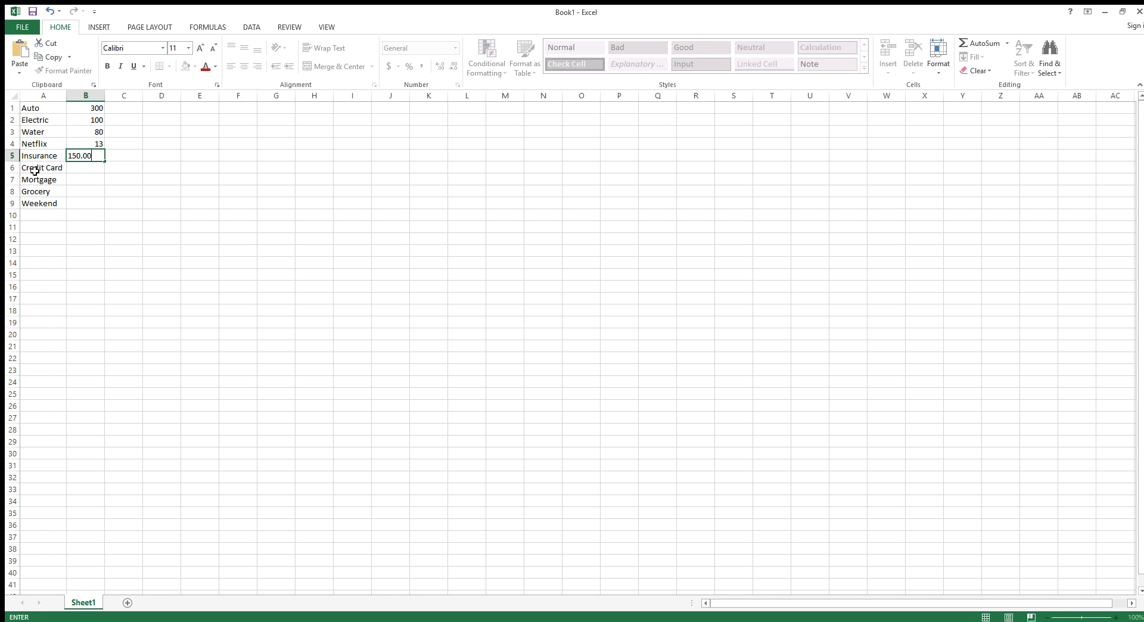
key(Return)
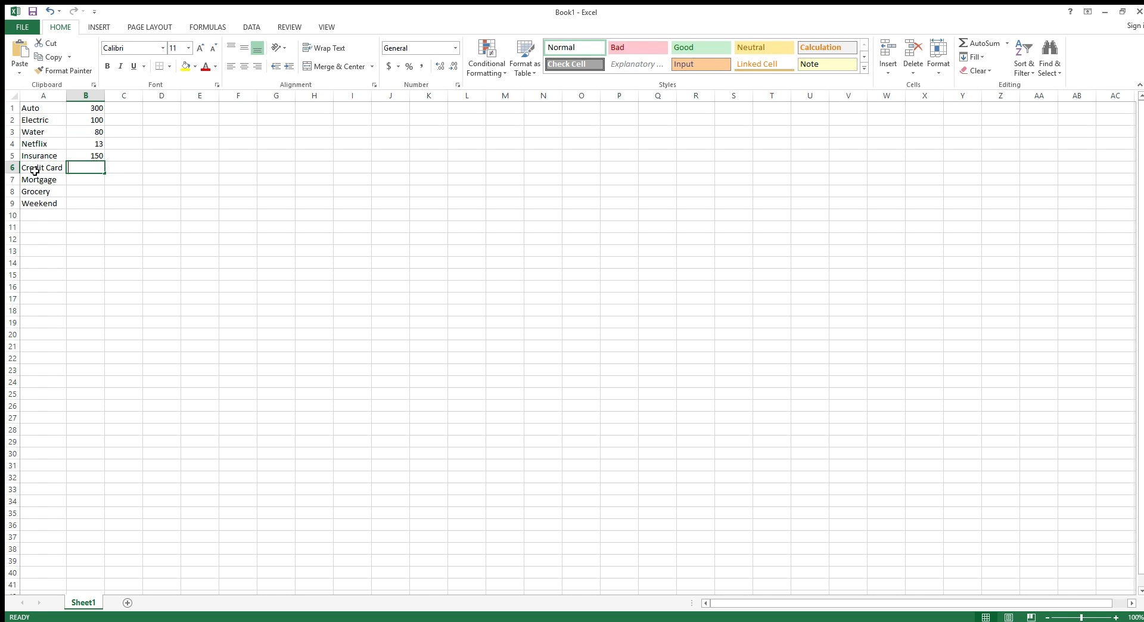
text(75.00)
key(Return)
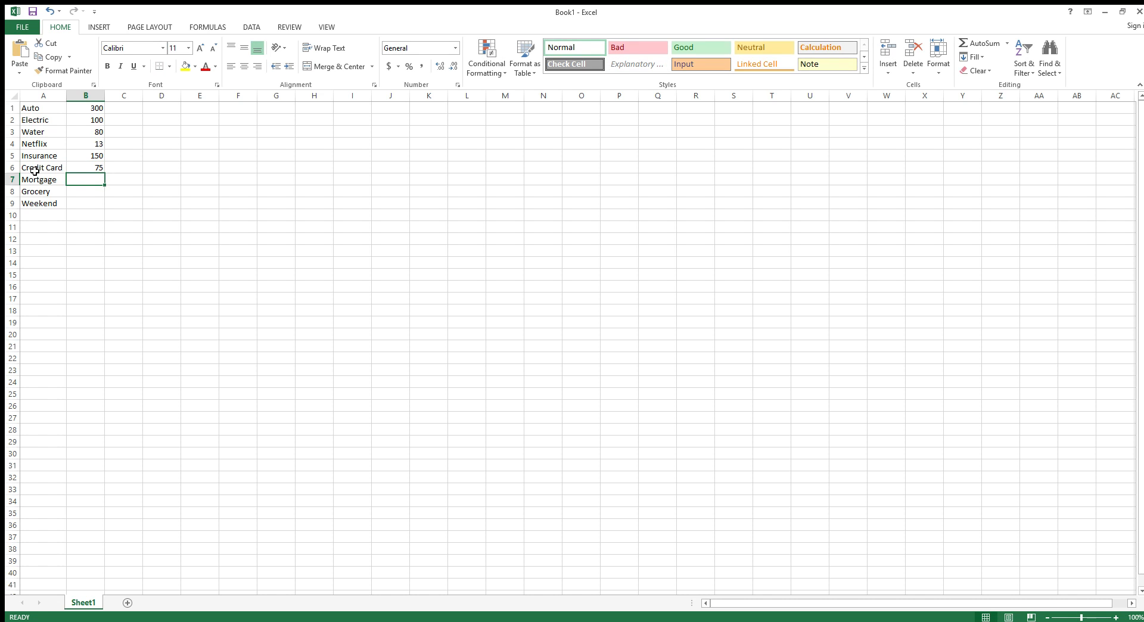
- Enter the amounts 1200 for Mortgage, 200 for Grocery and 100 for Weekend in cells B7 to B9
text(1200.00)
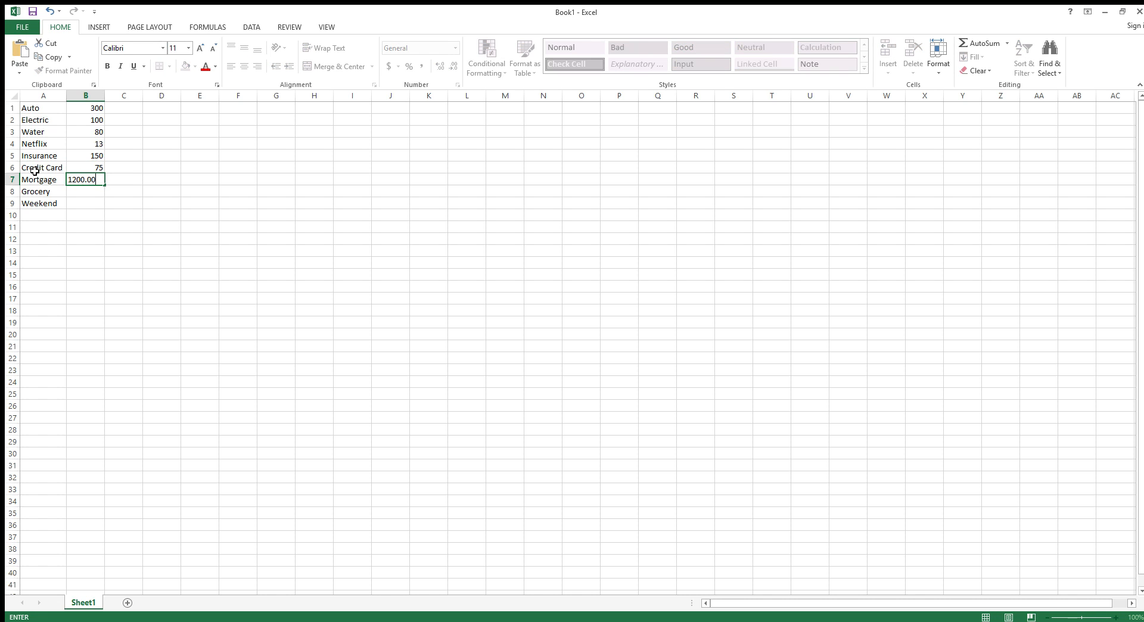
key(Return)
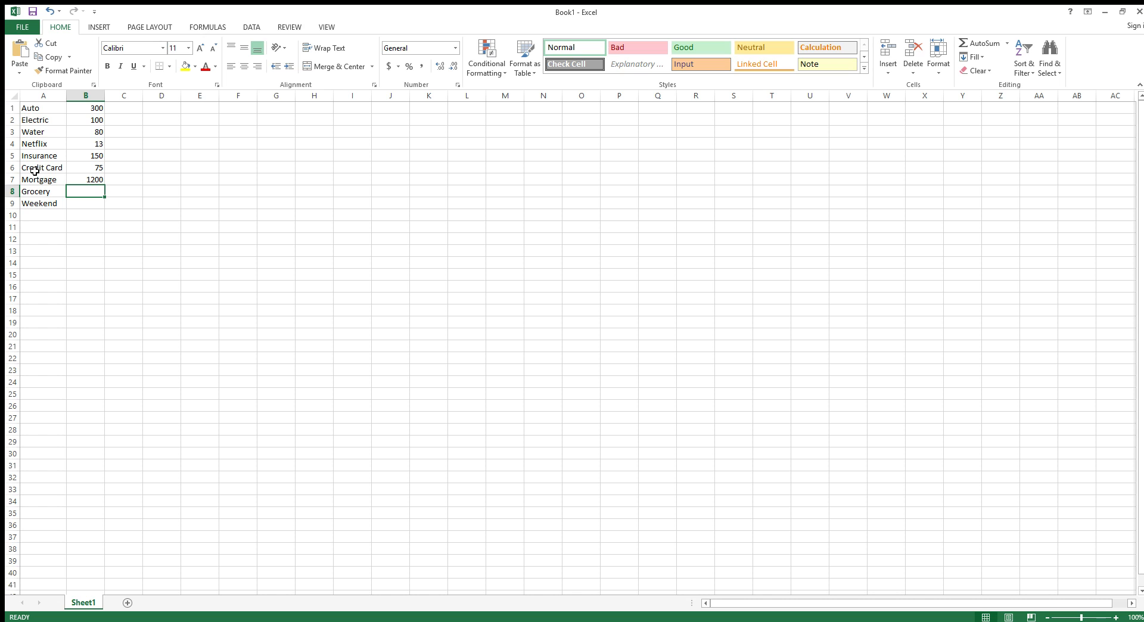
text(200.00)
key(Return)
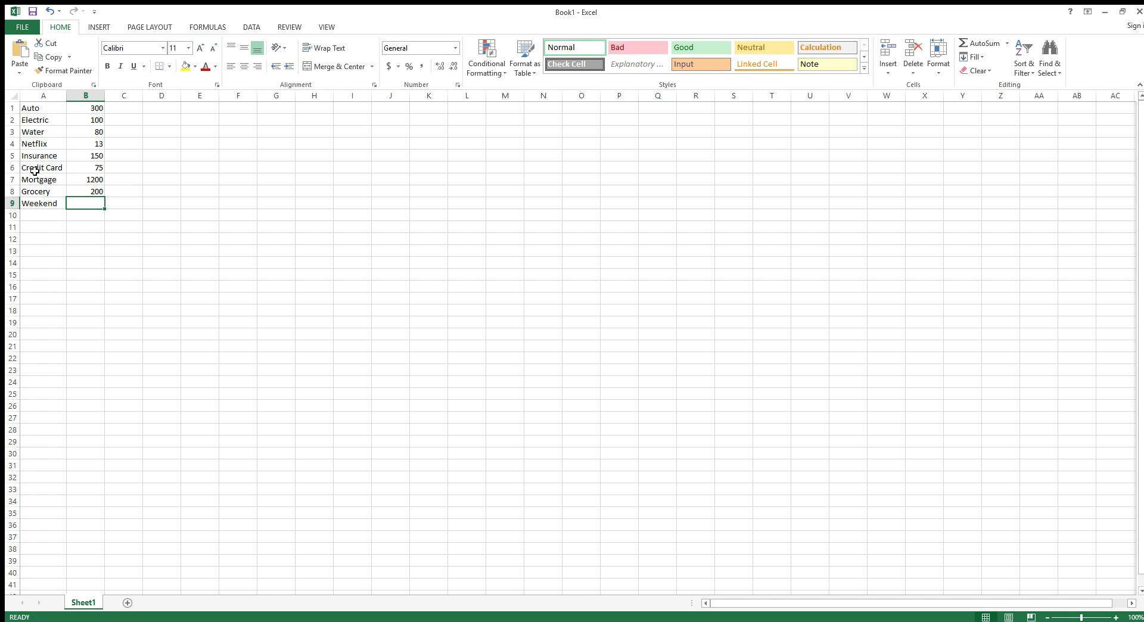
text(100.00)
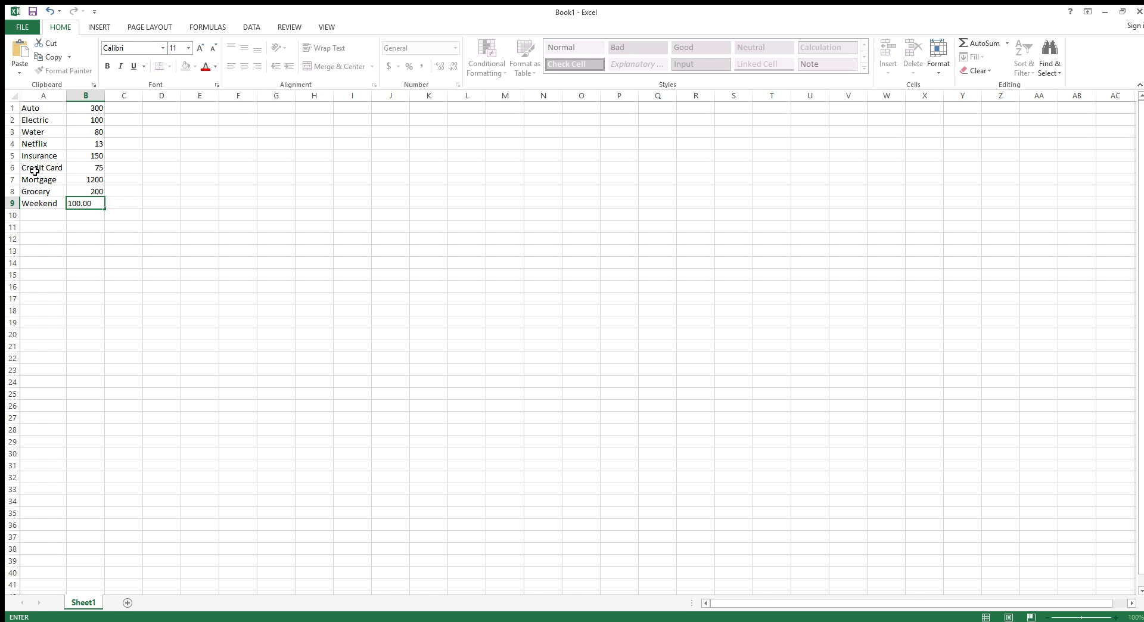
key(Return)
key(Left)
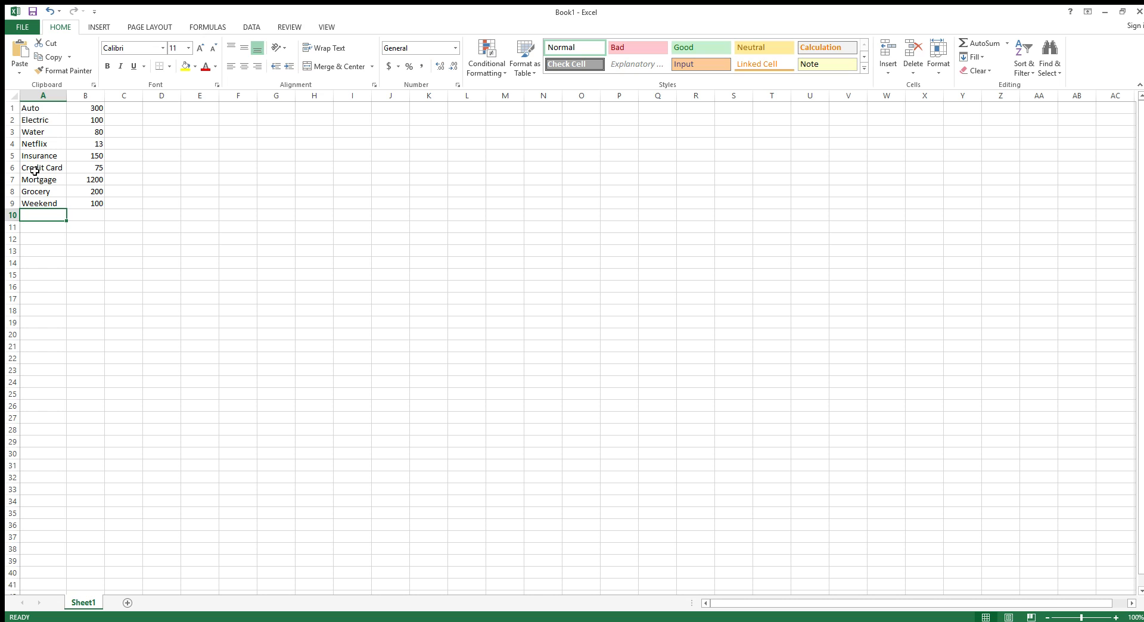
key(Right)
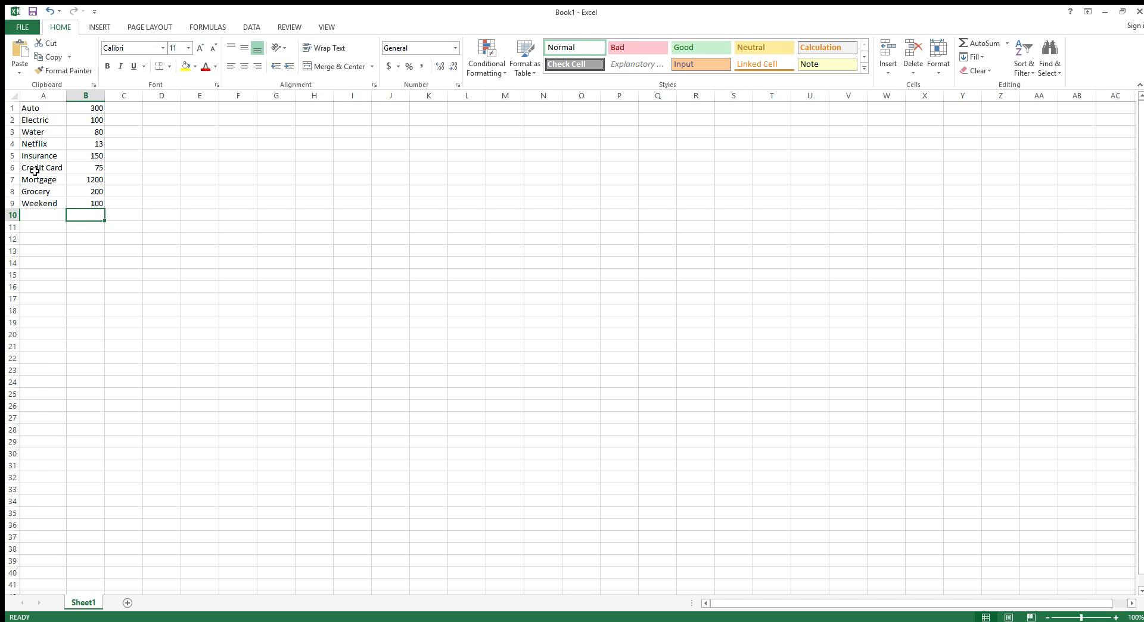
- Add an Income row below the expenses, with the label in A11 and the amount 2000 in B11
click(41, 230)
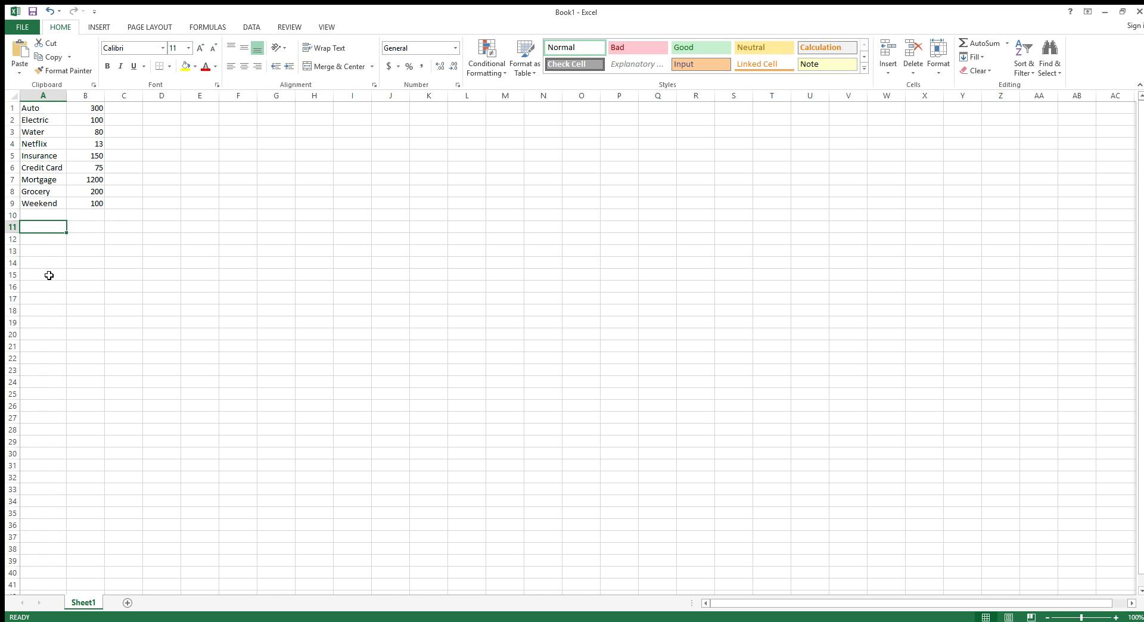
text(Income)
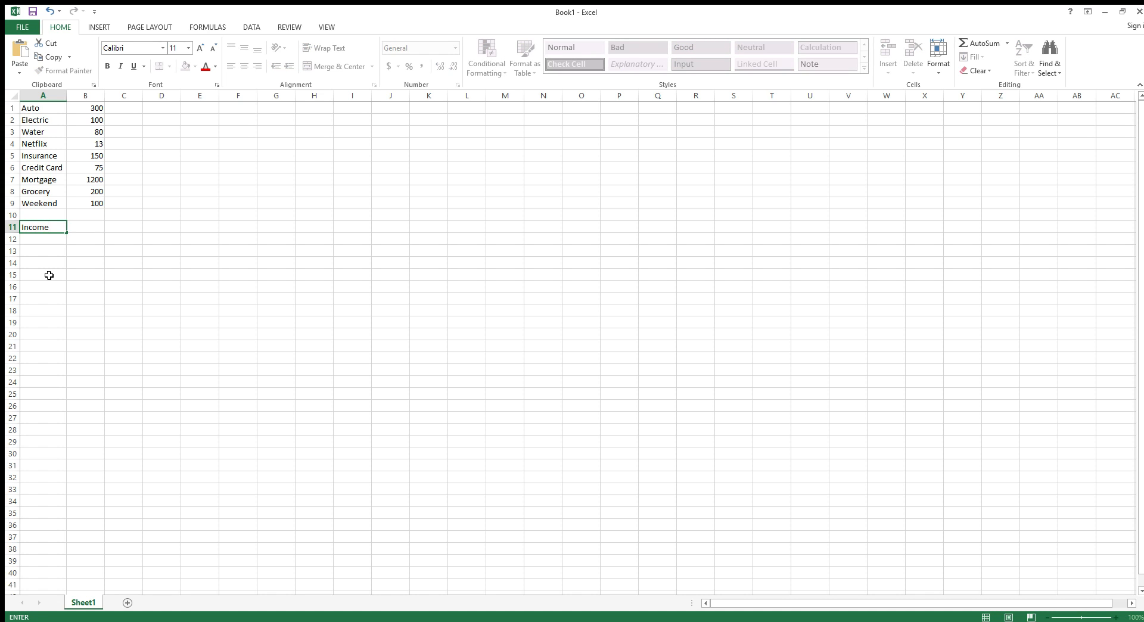
key(Tab)
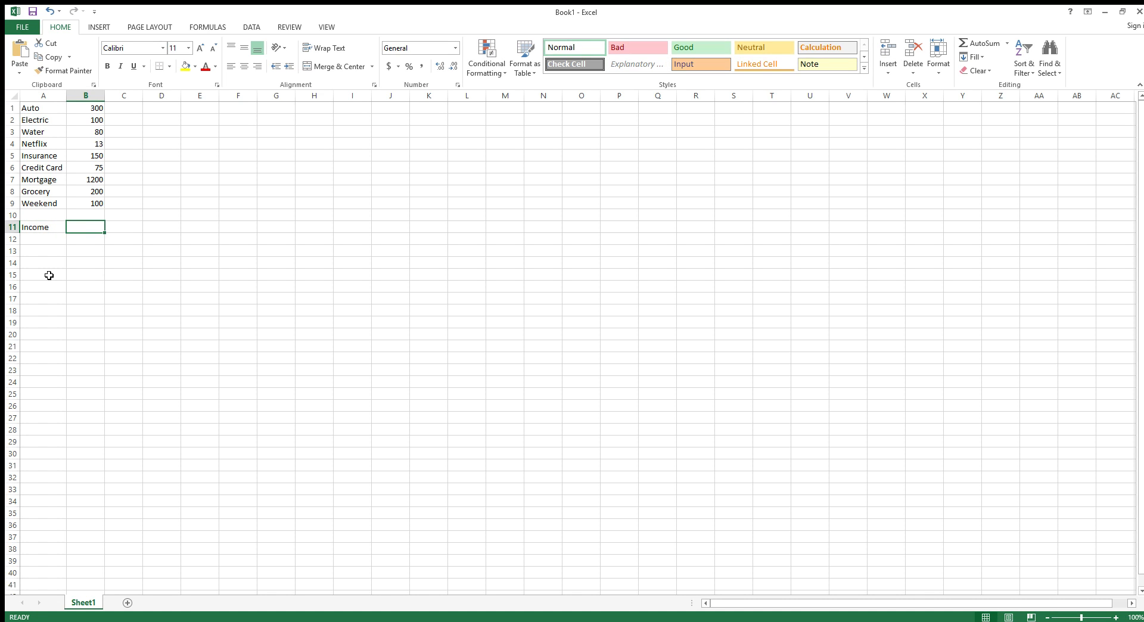
text(2000.00)
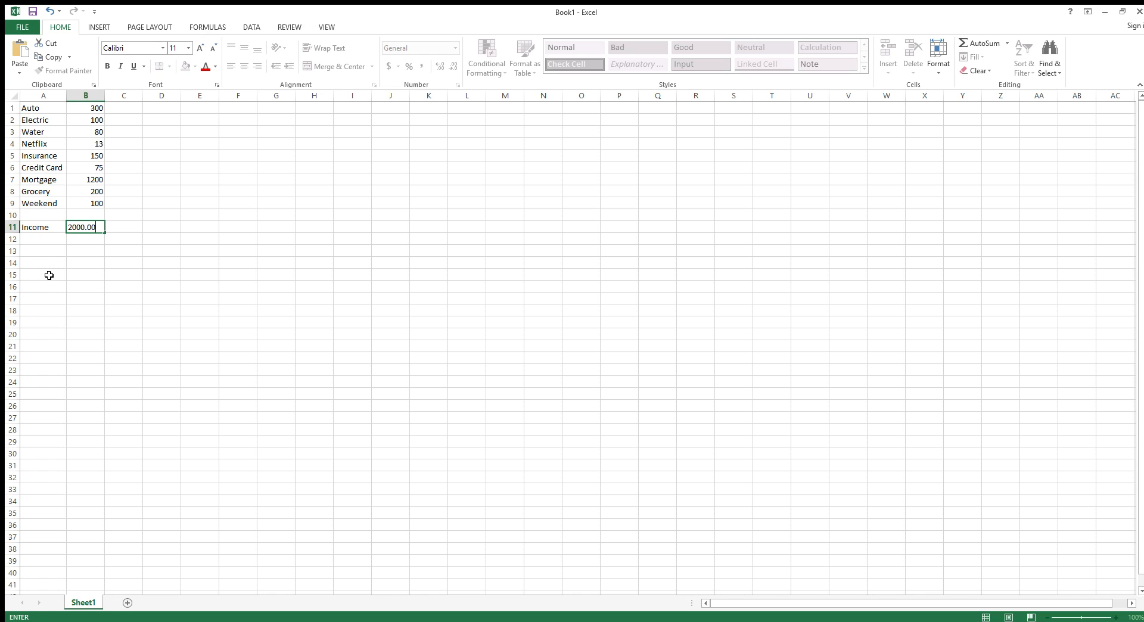
key(Return)
- Finish entering the income amount of 2000 in cell B11
key(Up)
key(Down)
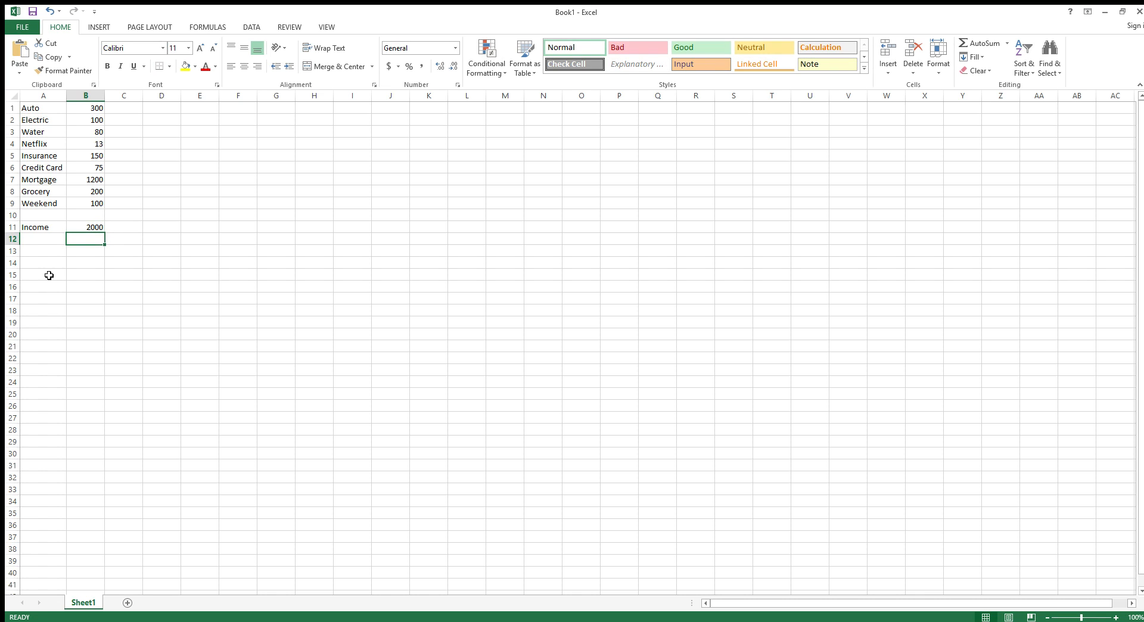
key(Up)
key(Down)
text(wwwwwwwwwwwwwwwwwwwwwwwww)
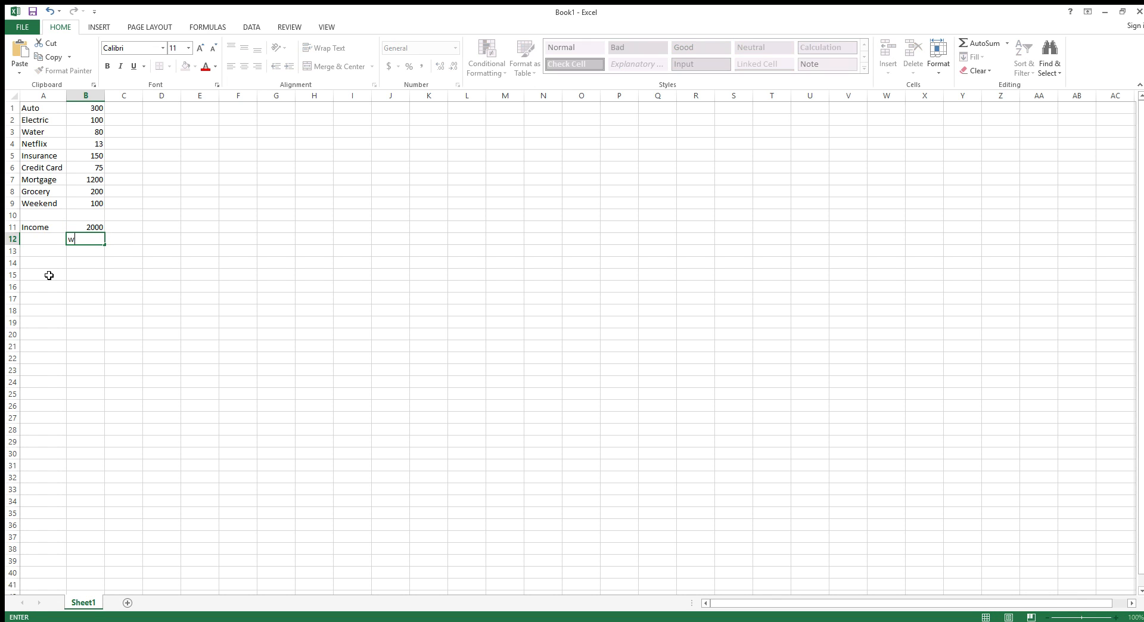
key(BackSpace)
key(BackSpace)
key(BackSpace)
key(BackSpace)
key(BackSpace)
key(BackSpace)
key(BackSpace)
key(BackSpace)
key(BackSpace)
key(BackSpace)
key(BackSpace)
key(BackSpace)
key(BackSpace)
key(BackSpace)
key(BackSpace)
key(BackSpace)
key(BackSpace)
key(BackSpace)
key(BackSpace)
key(BackSpace)
key(Escape)
- Total the expense amounts B1:B9 in cell B10 with AutoSum
key(Up)
key(Up)
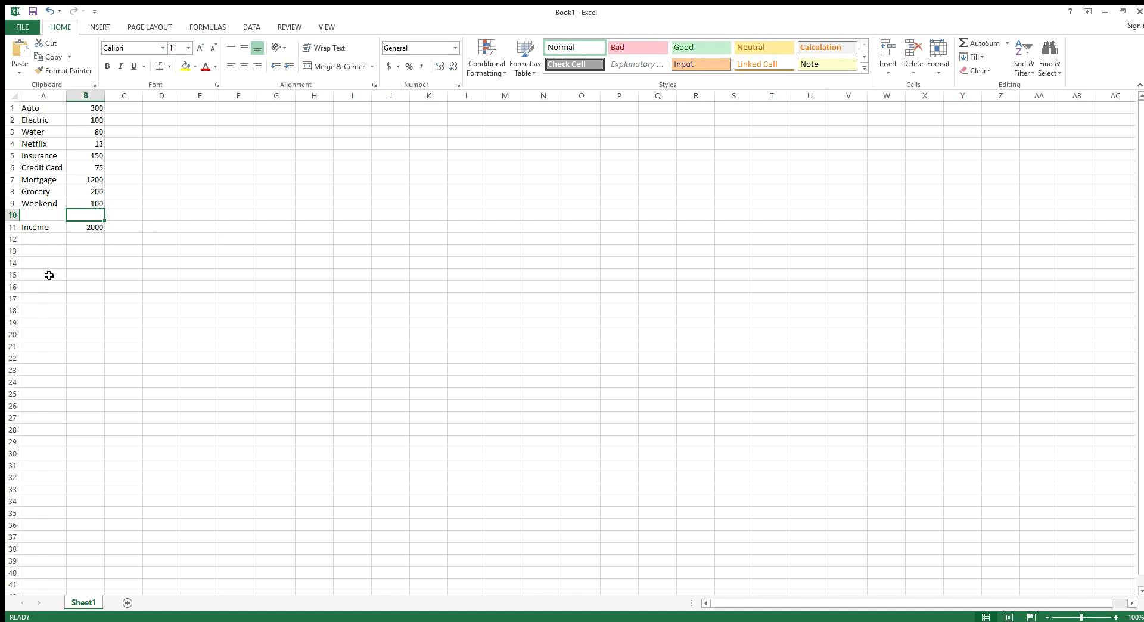
key(Right)
key(Up)
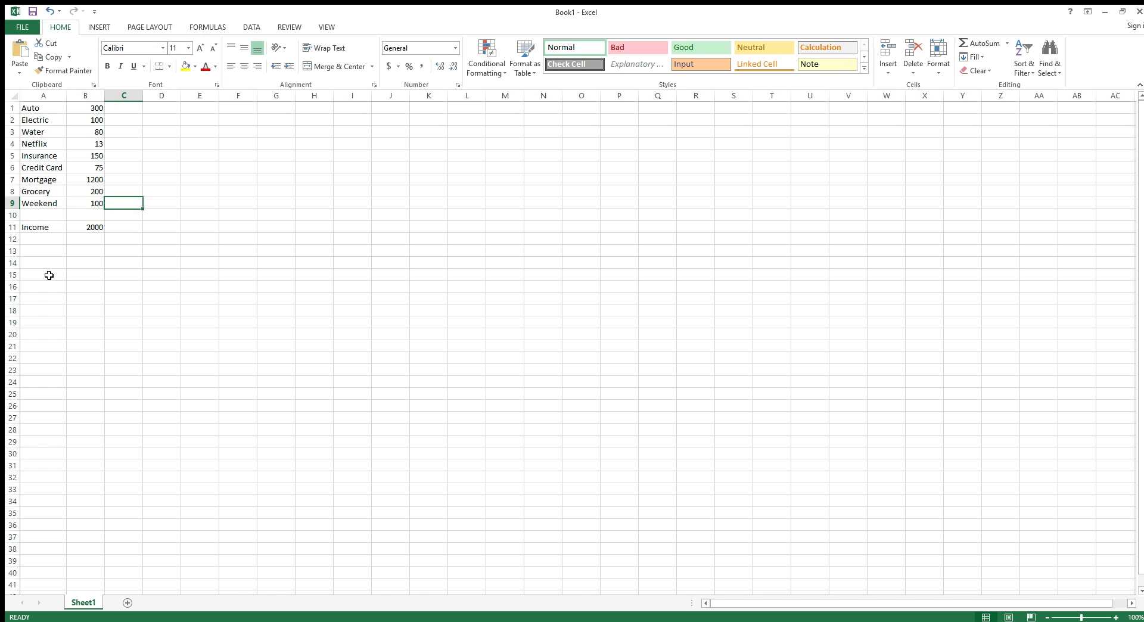
key(Left)
key(Down)
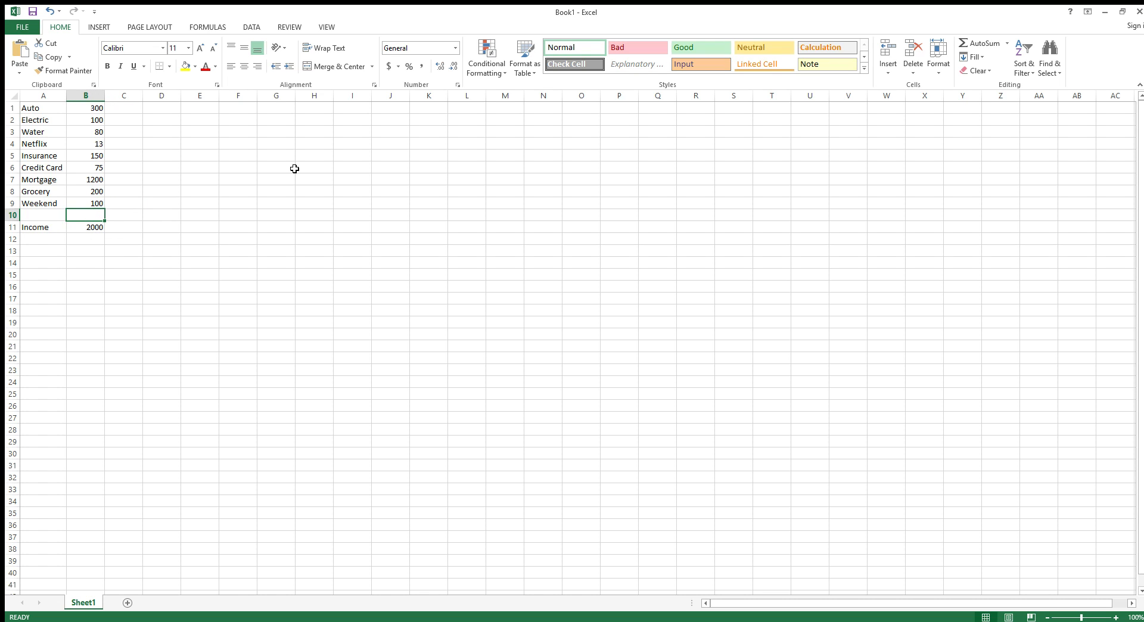
click(99, 27)
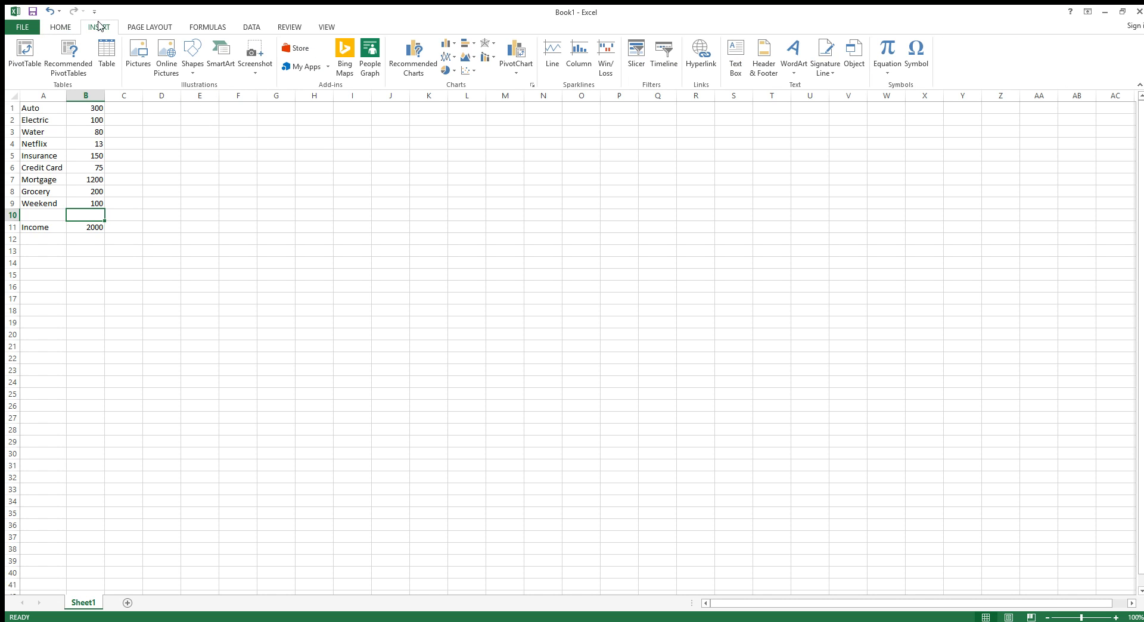
click(192, 28)
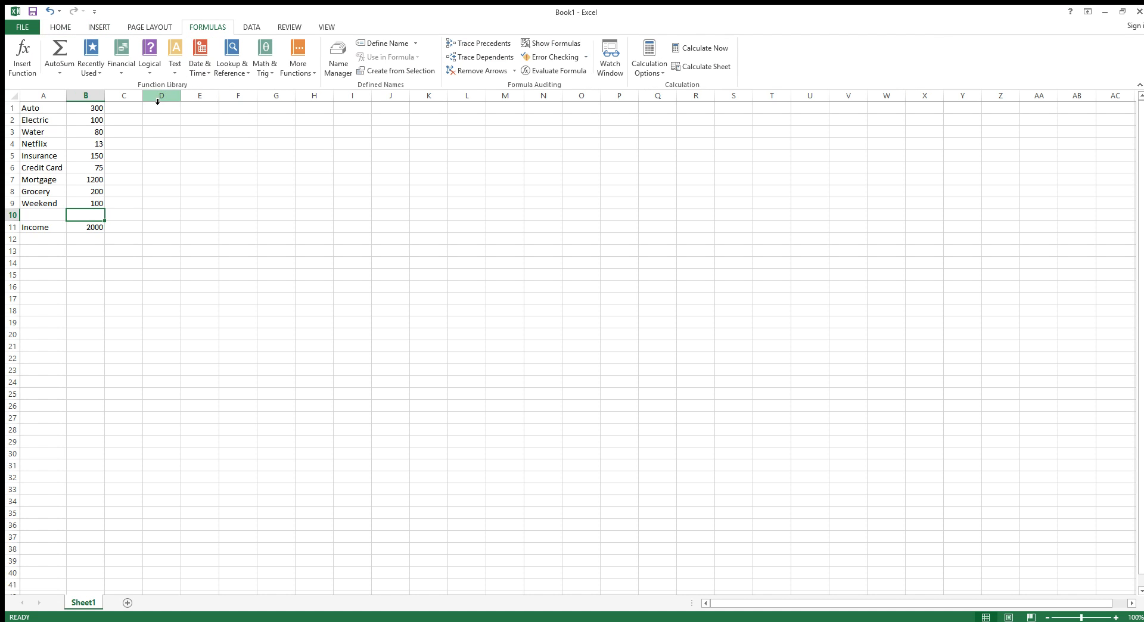
click(56, 50)
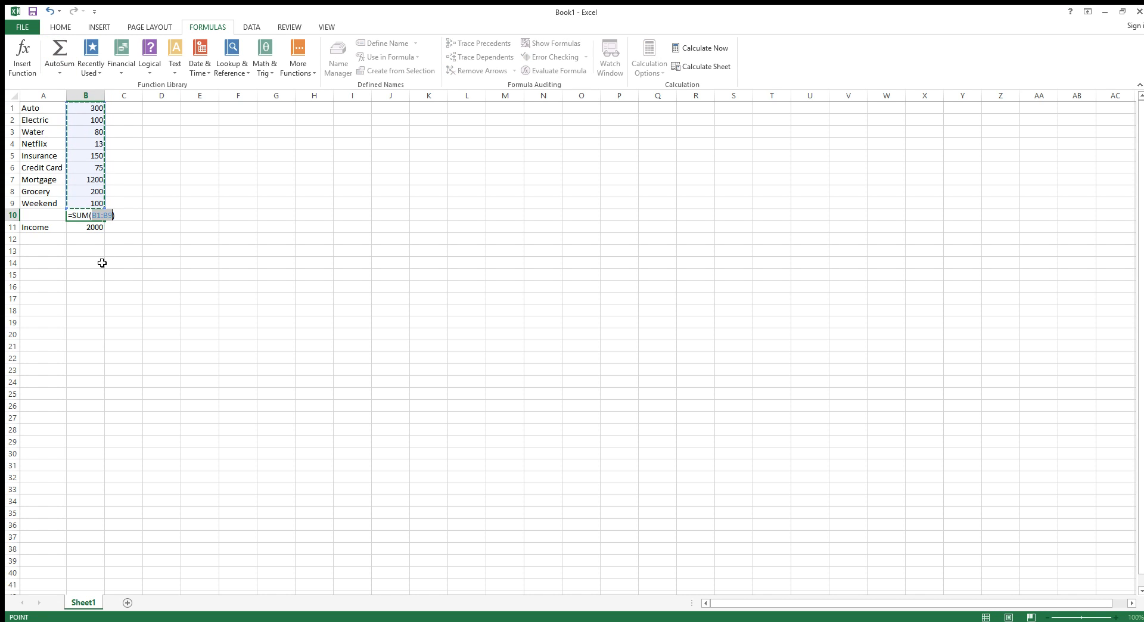
key(Return)
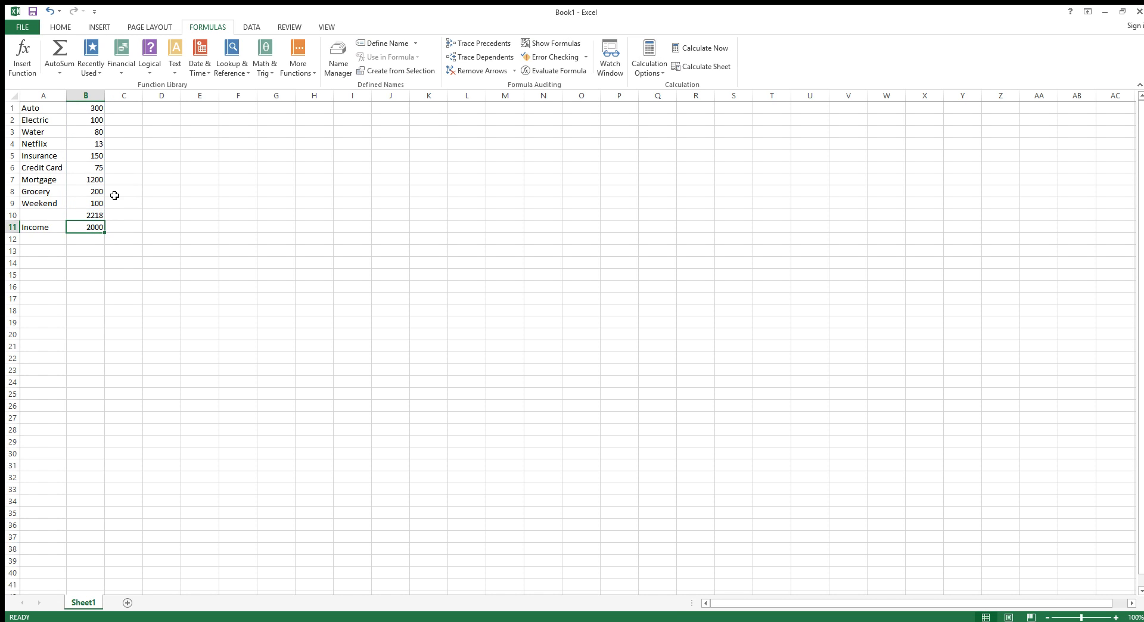
click(98, 216)
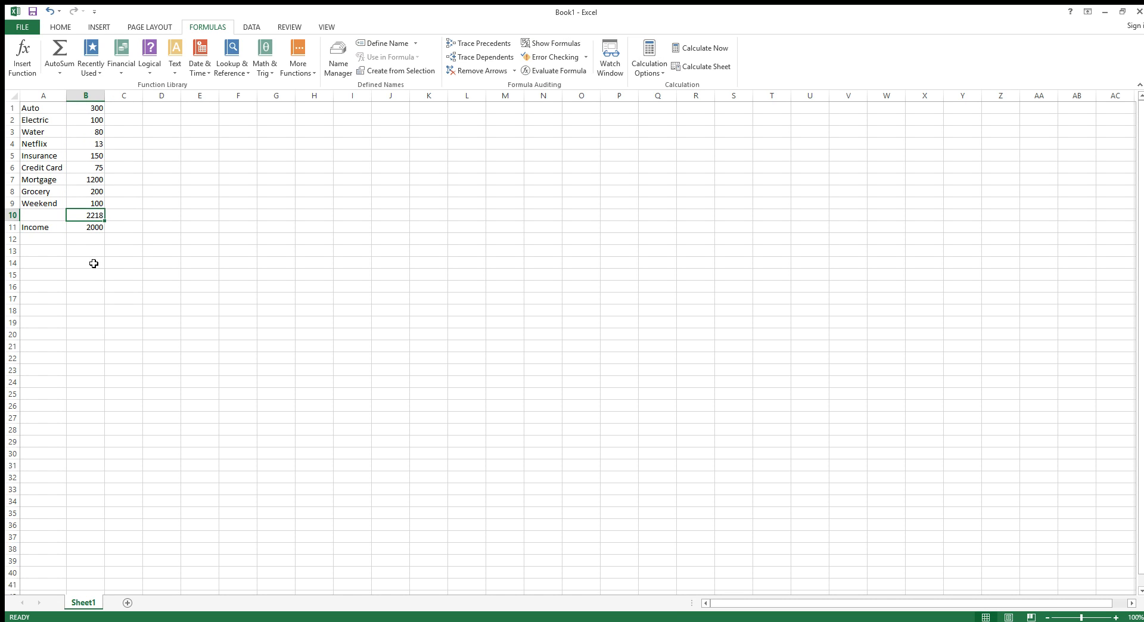
click(94, 230)
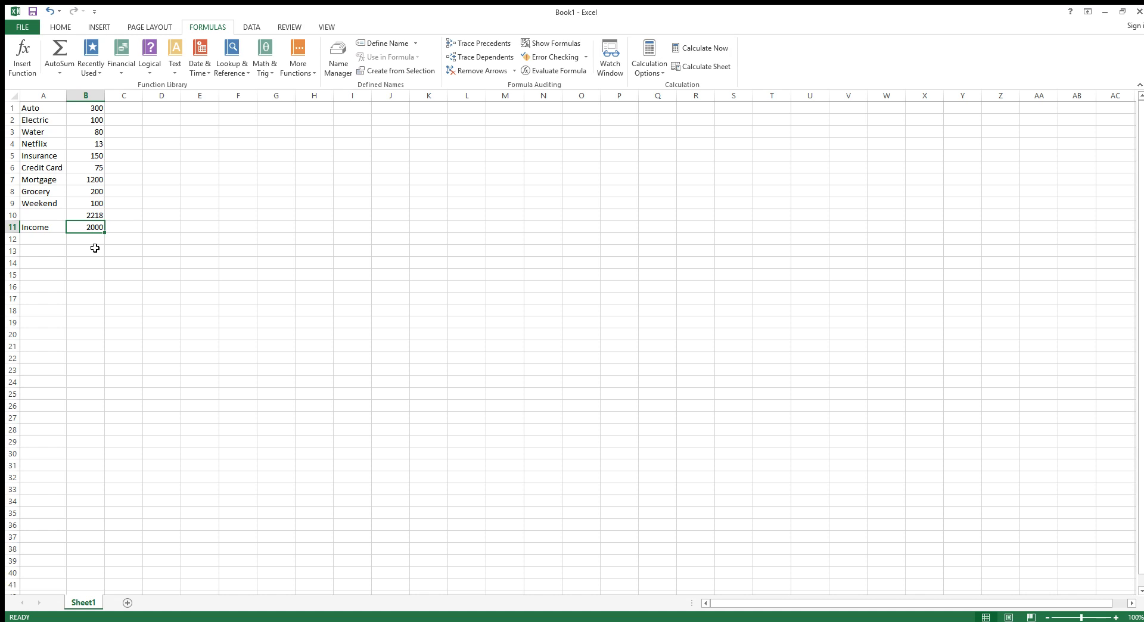
click(96, 242)
click(95, 231)
click(95, 241)
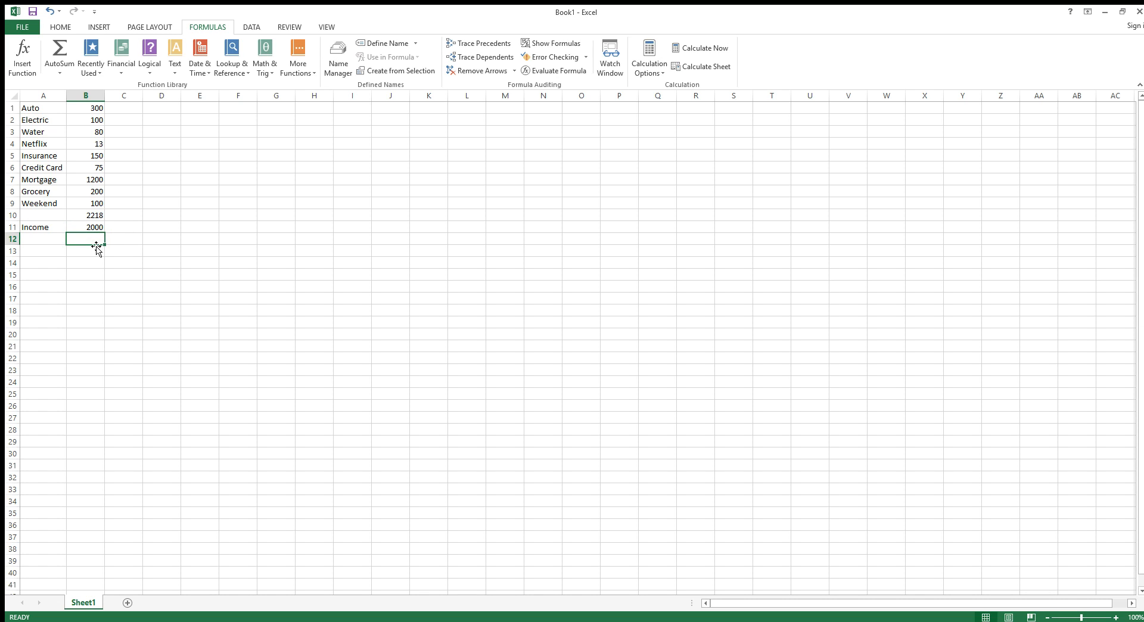
click(95, 229)
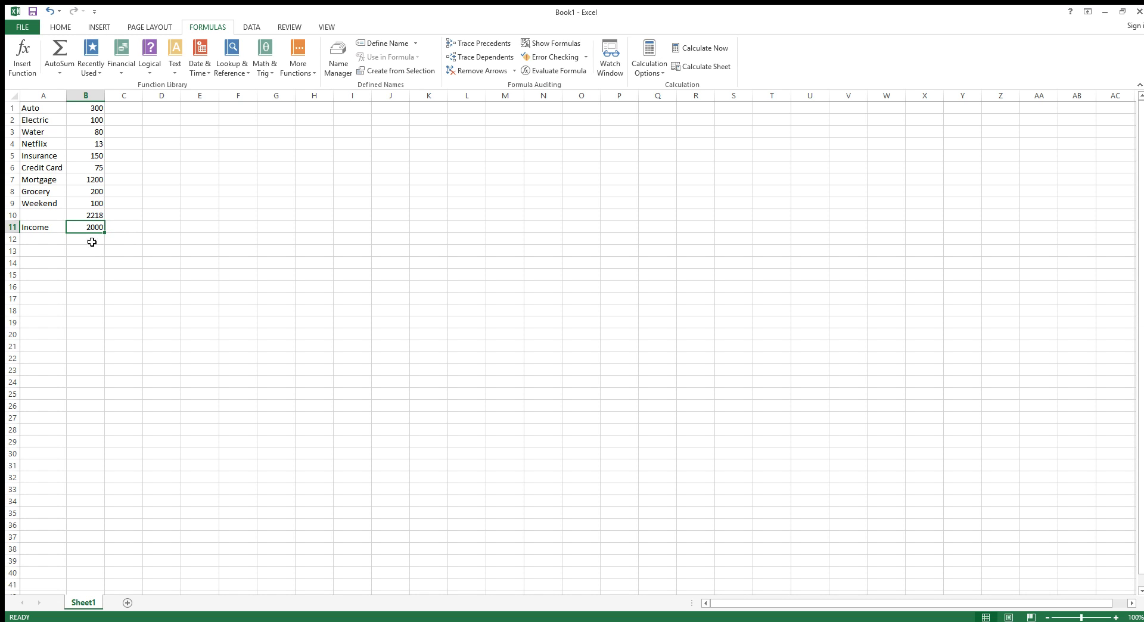
- Set the Weekend expense in B9 to 0 and the Mortgage expense in B7 to 1000
click(78, 205)
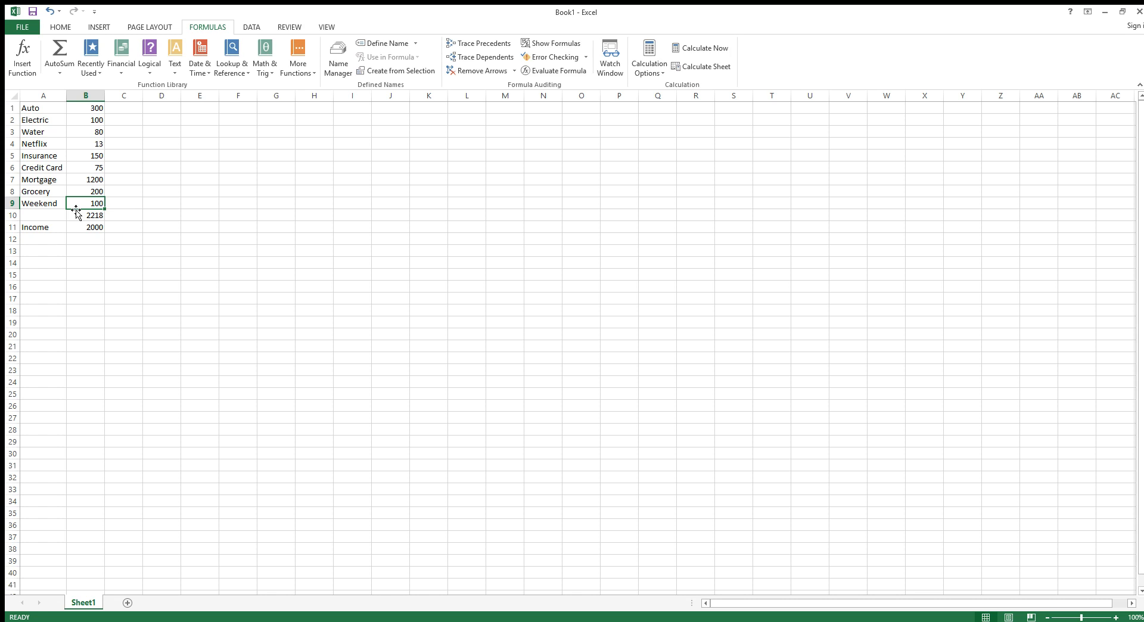
text(0)
key(Tab)
key(Up)
key(Left)
key(Up)
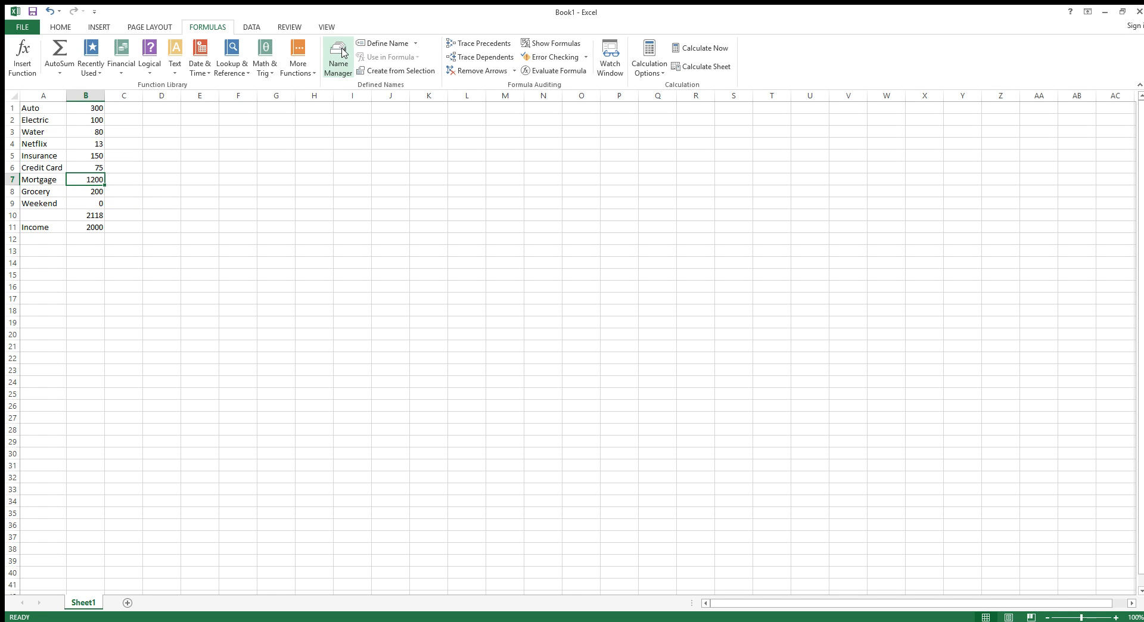
text(1000)
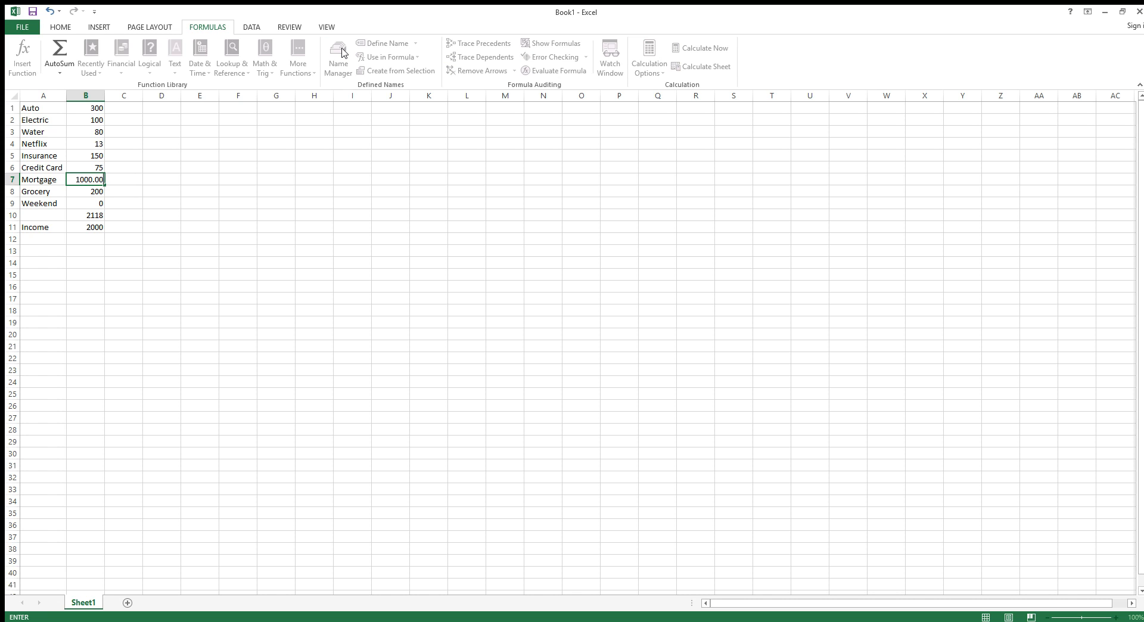
key(Return)
- Add the label Leftover in cell A13, below the Income row
key(Down)
key(Down)
key(Down)
key(Down)
key(Down)
key(Left)
key(Right)
key(Left)
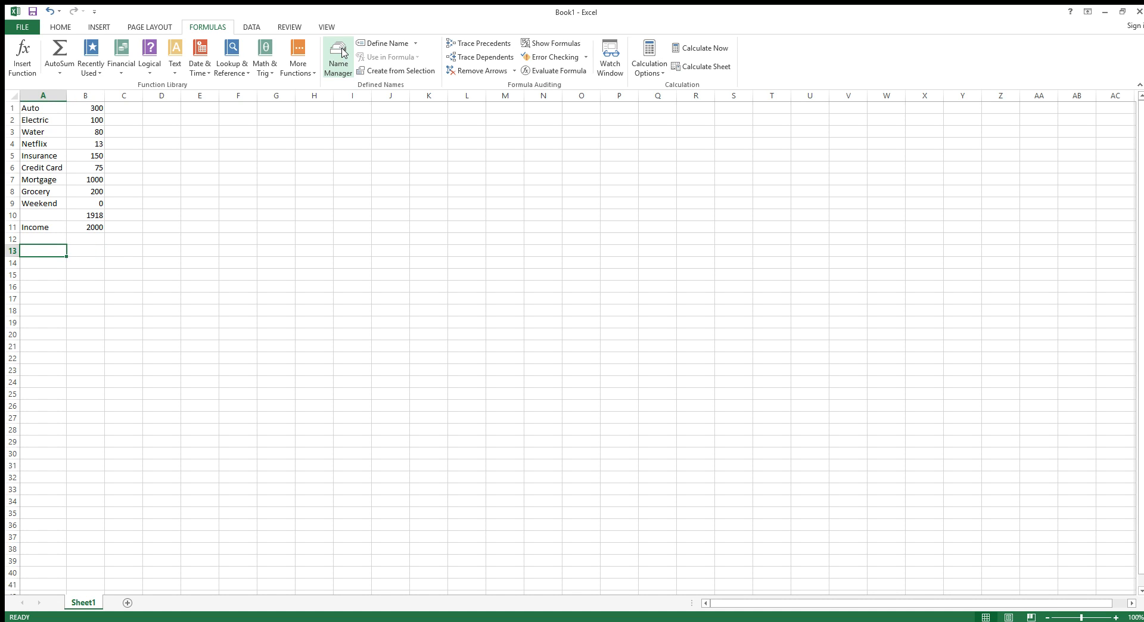
text(Leftover)
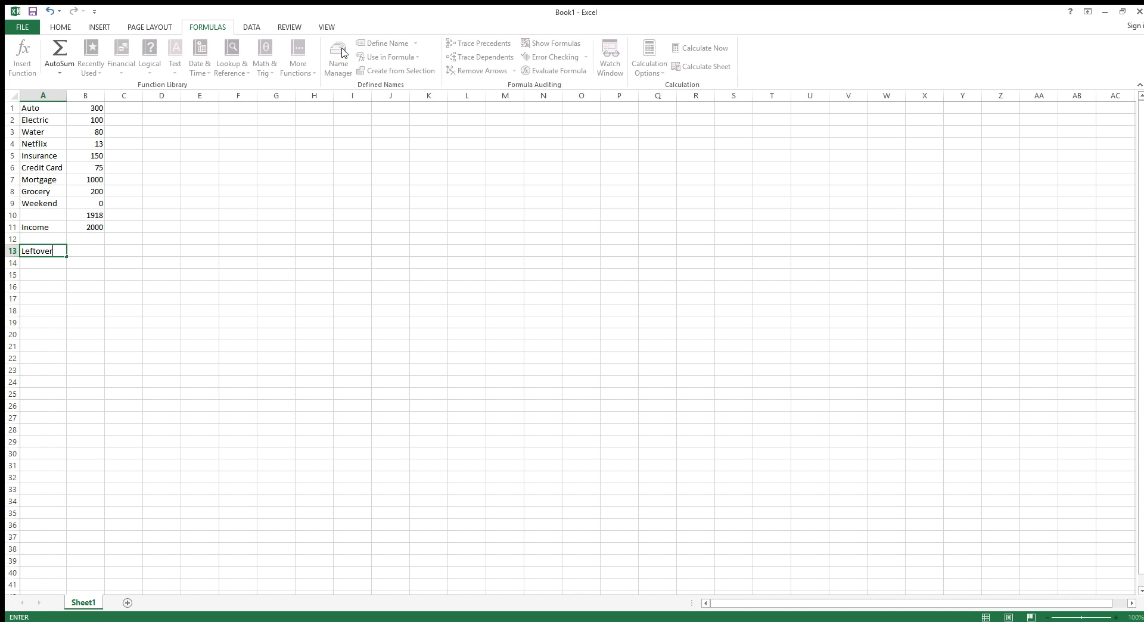
key(Right)
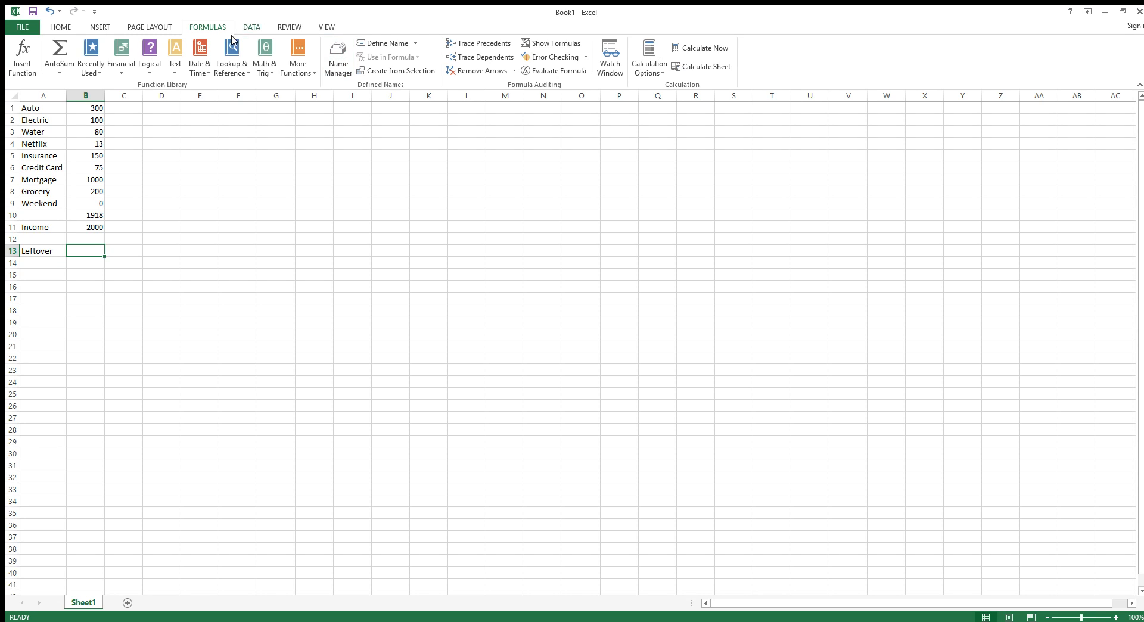
- Calculate the leftover in B13 as income minus total expenses with the formula =SUM(B11-B10)
click(59, 53)
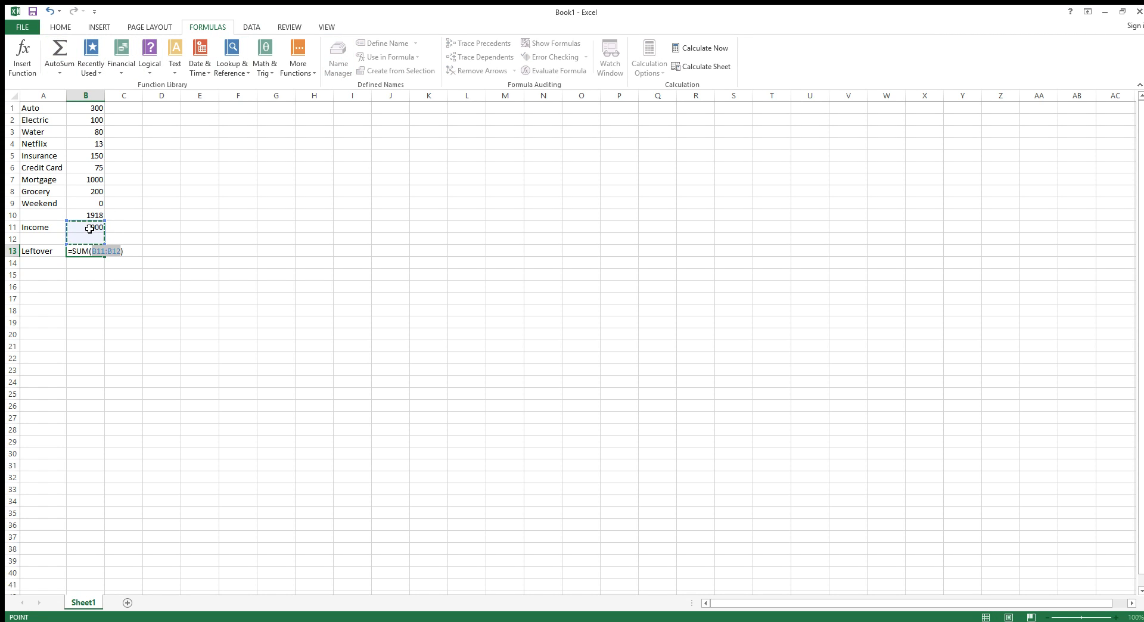
click(90, 228)
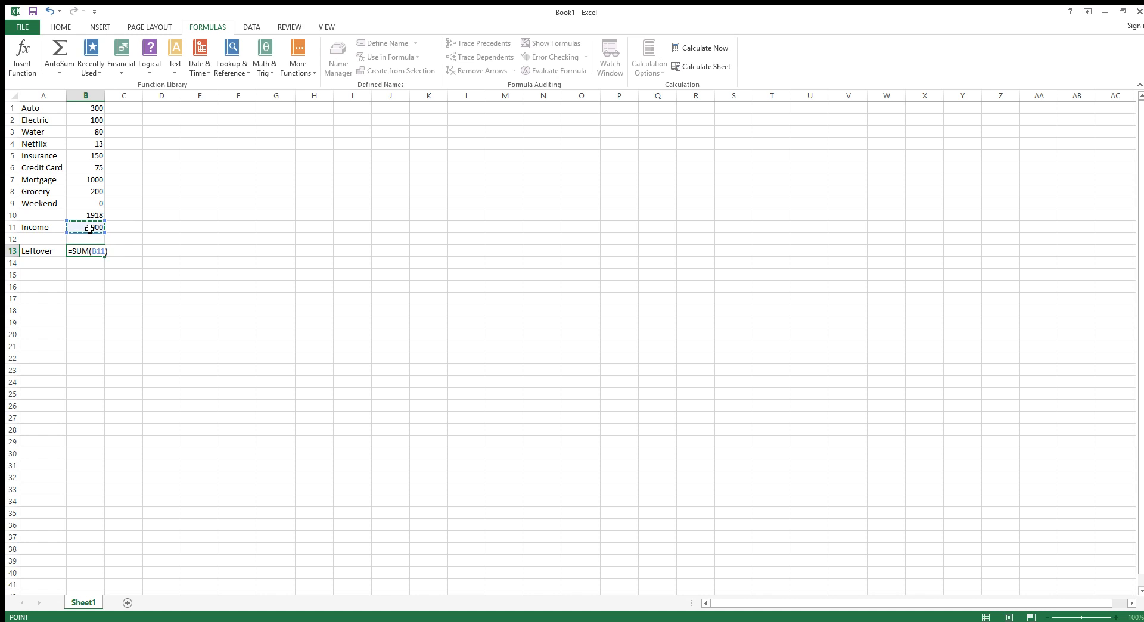
text(-)
click(89, 217)
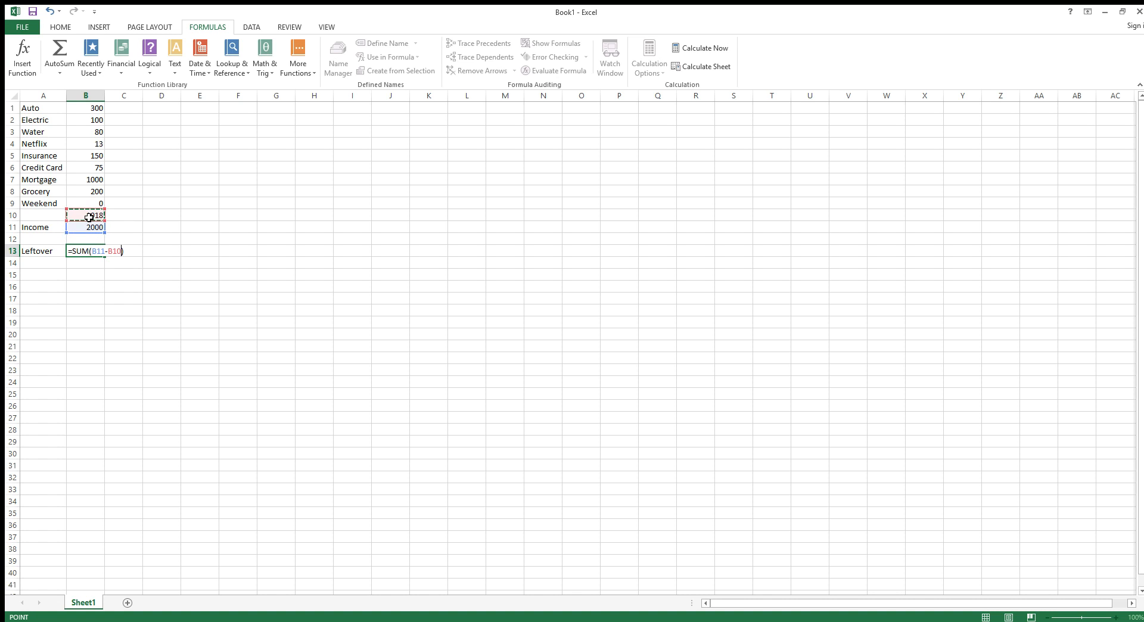
key(Return)
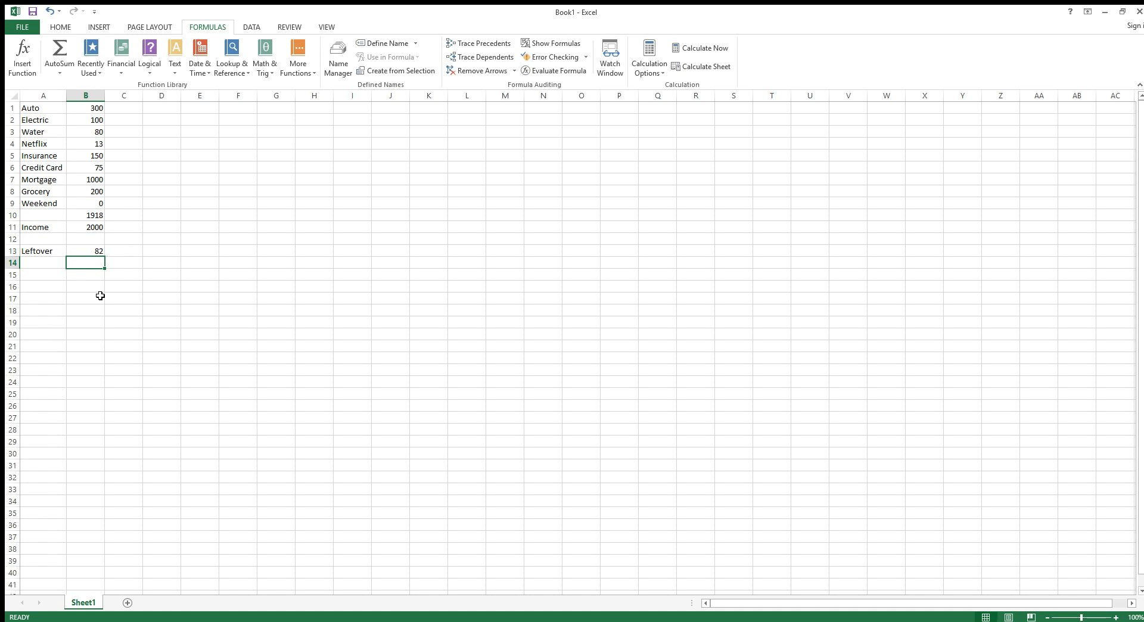
click(92, 251)
click(93, 279)
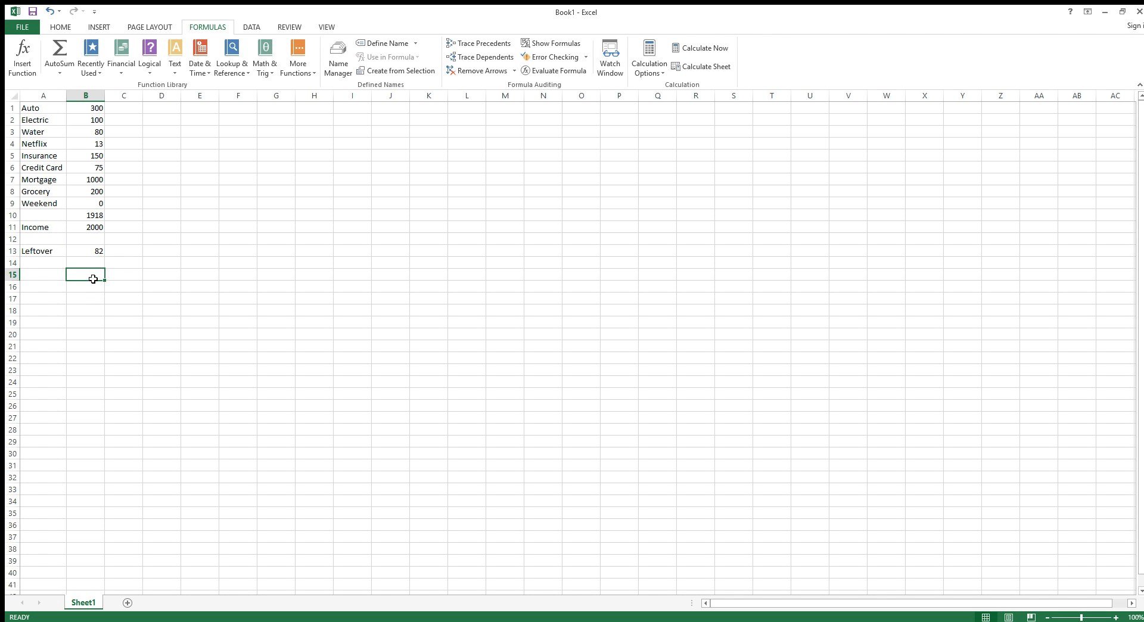
click(95, 263)
click(95, 254)
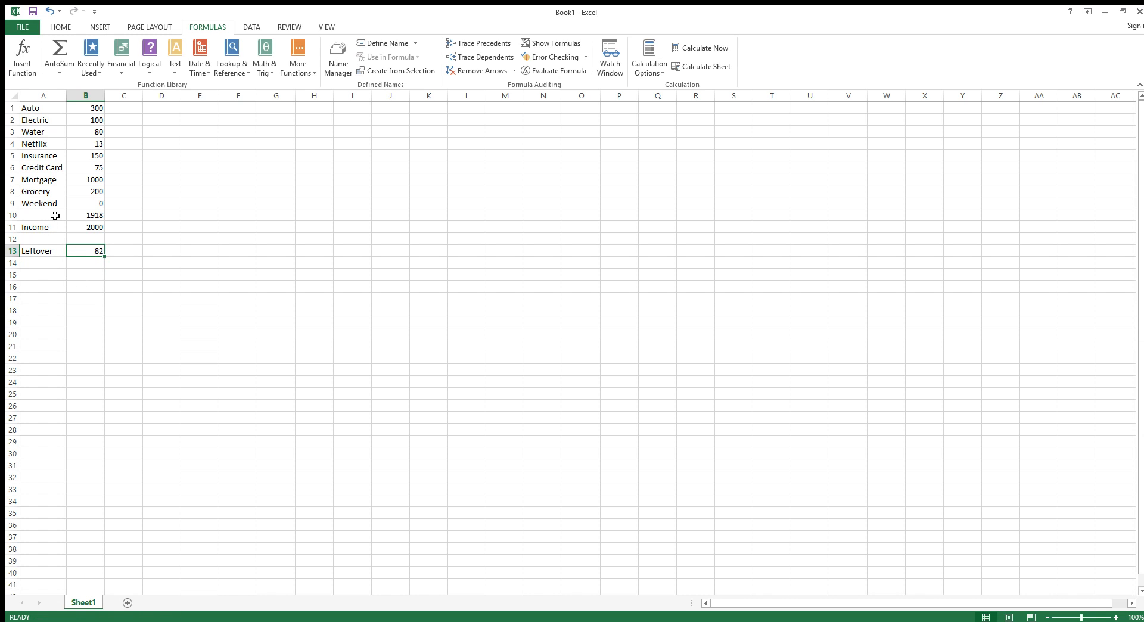
- Set the Credit Card expense in B6 to 0
click(93, 167)
text(0)
key(Return)
key(Return)
key(Return)
key(Return)
key(Return)
key(Return)
key(Return)
key(Return)
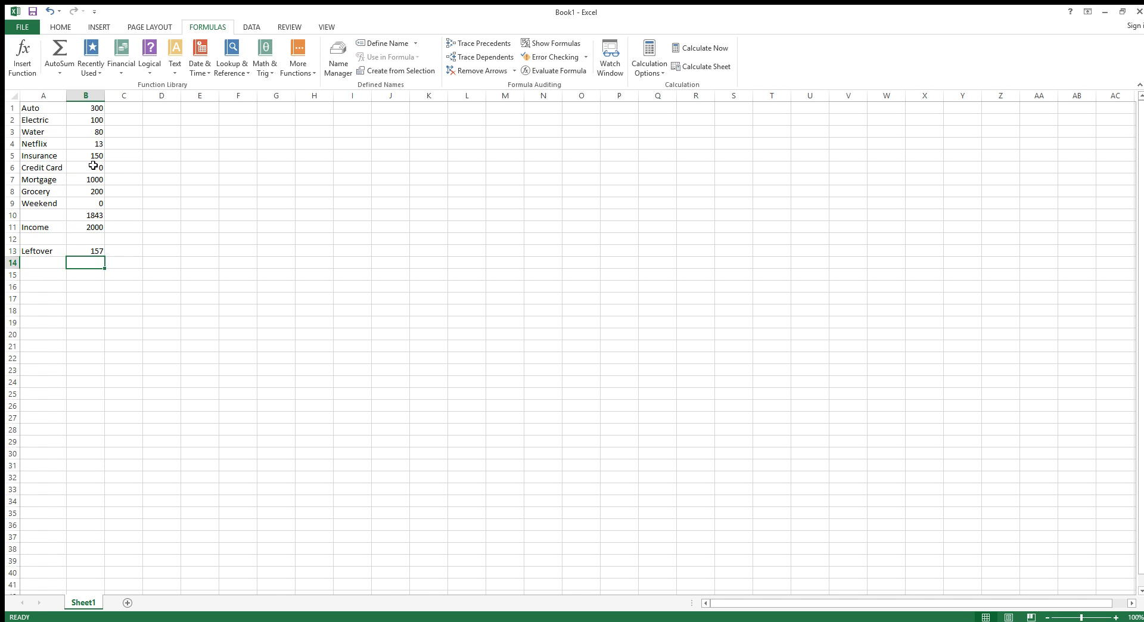
- Set the Insurance expense in B5 to 120
key(Up)
key(Up)
key(Up)
key(Up)
key(Up)
key(Up)
key(Up)
key(Up)
key(Up)
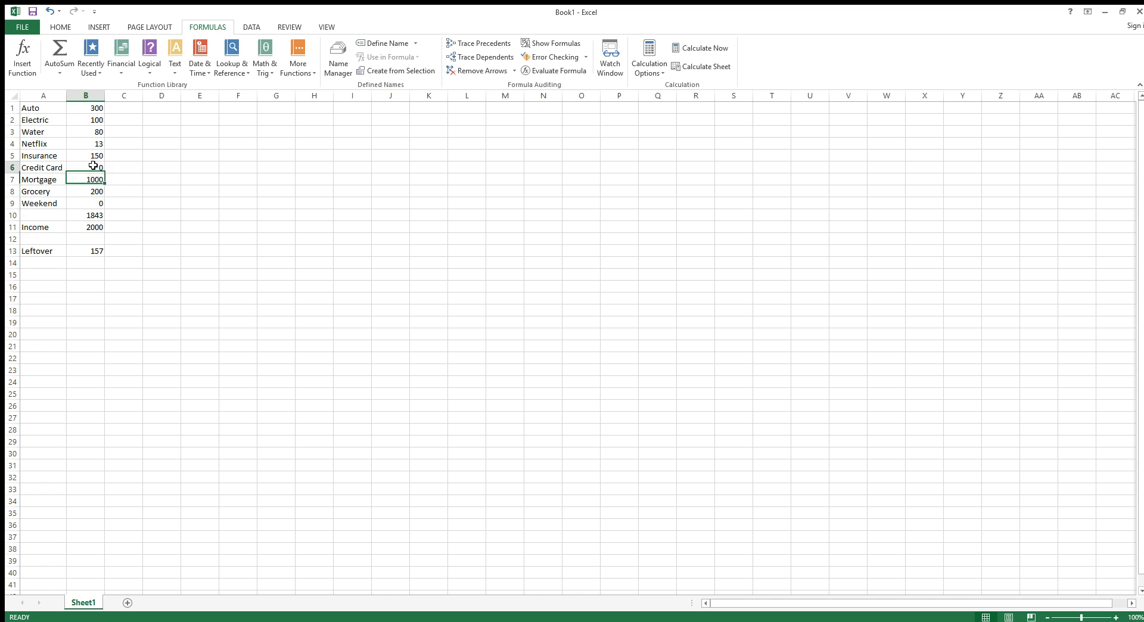
text(120)
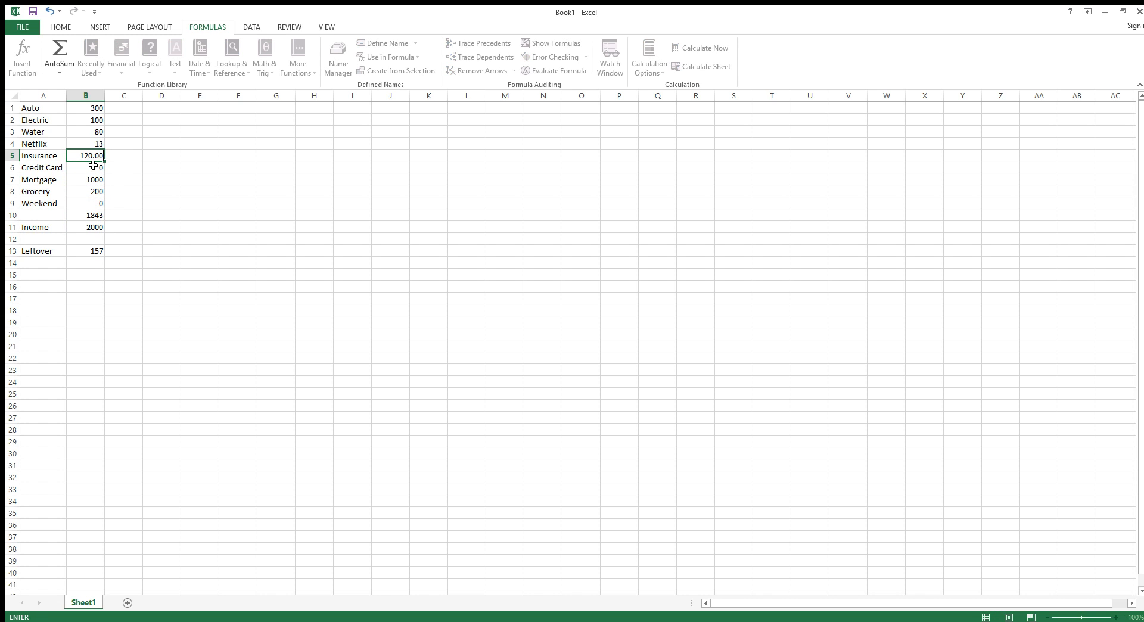
key(Return)
key(Return)
key(Return)
key(Return)
key(Return)
key(Return)
key(Return)
key(Return)
- Set the Mortgage expense in B7 to 500
key(Up)
key(Up)
key(Up)
key(Up)
key(Up)
key(Up)
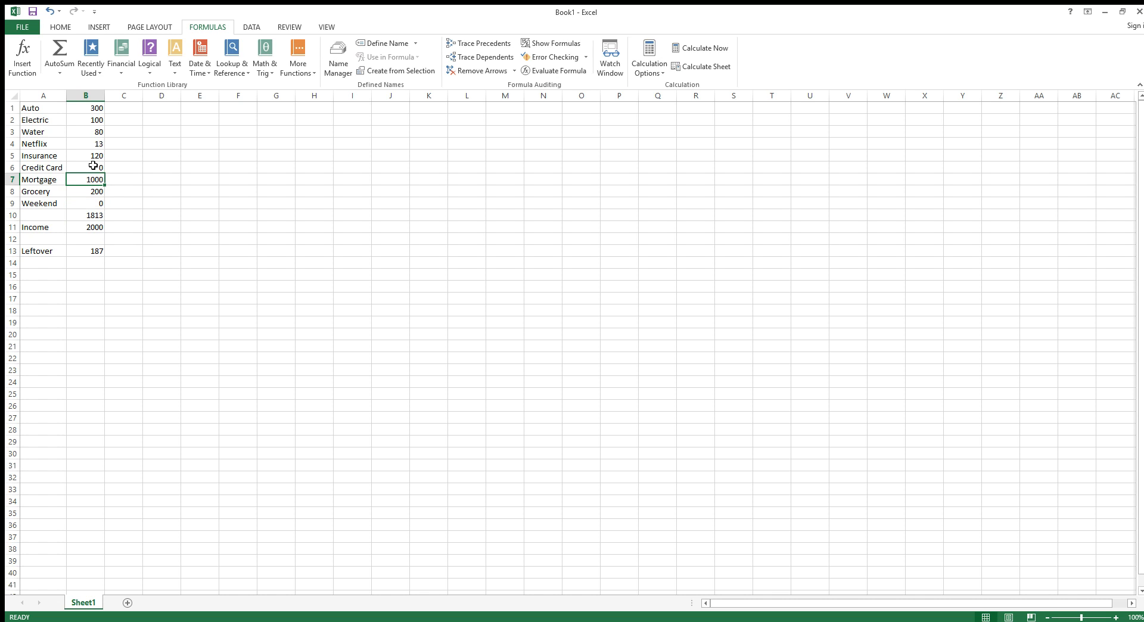
text(500)
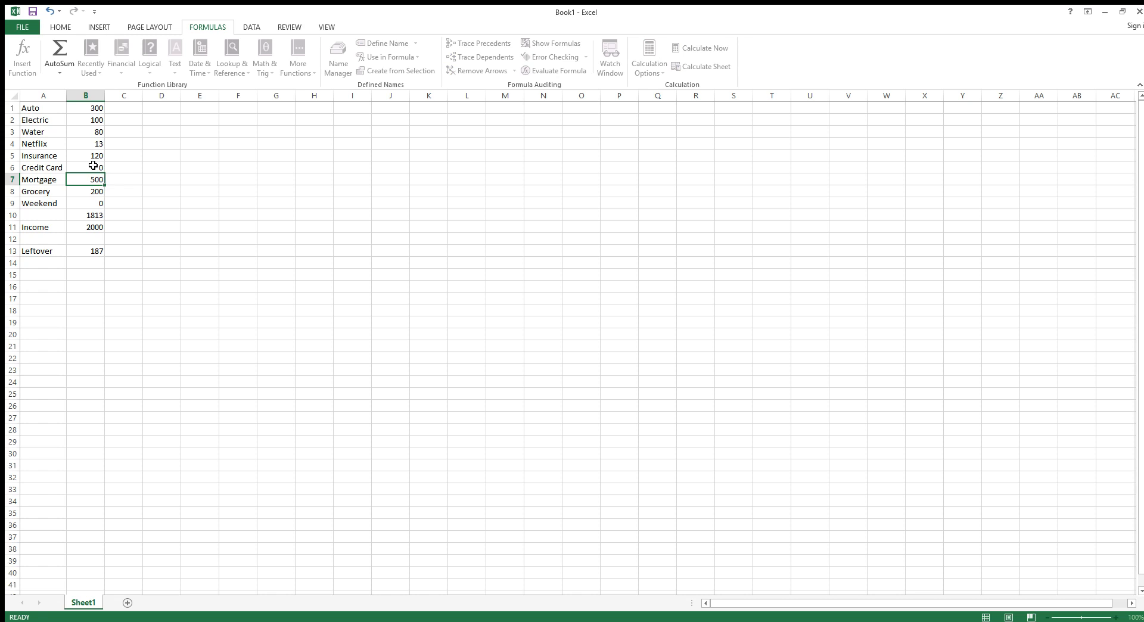
key(Return)
key(Return)
key(Return)
key(Return)
key(Down)
key(Down)
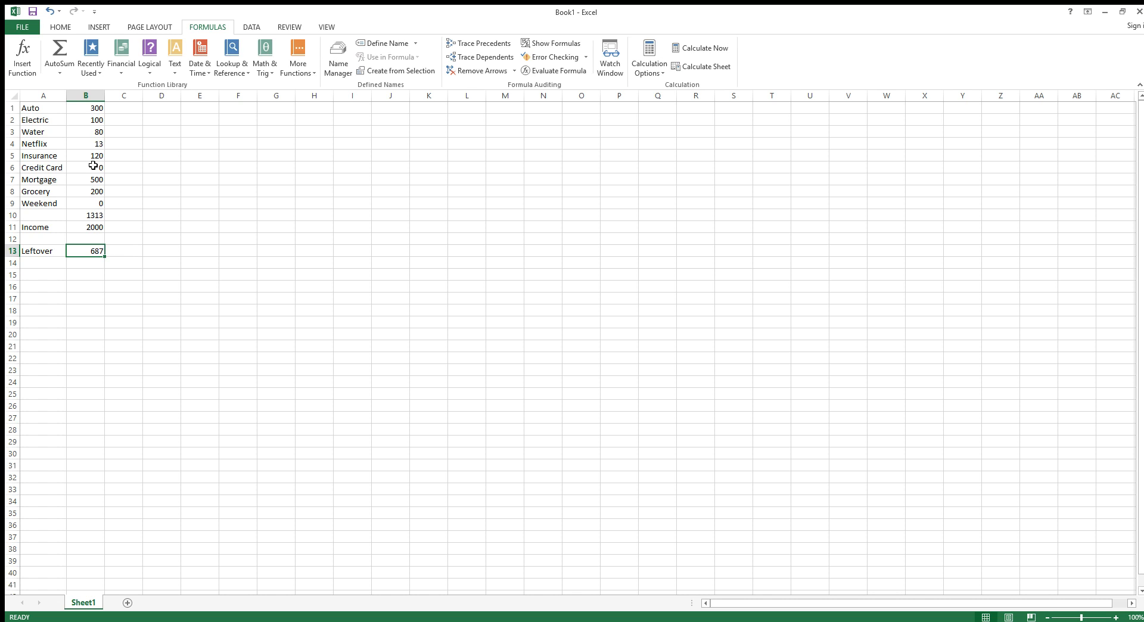
key(Down)
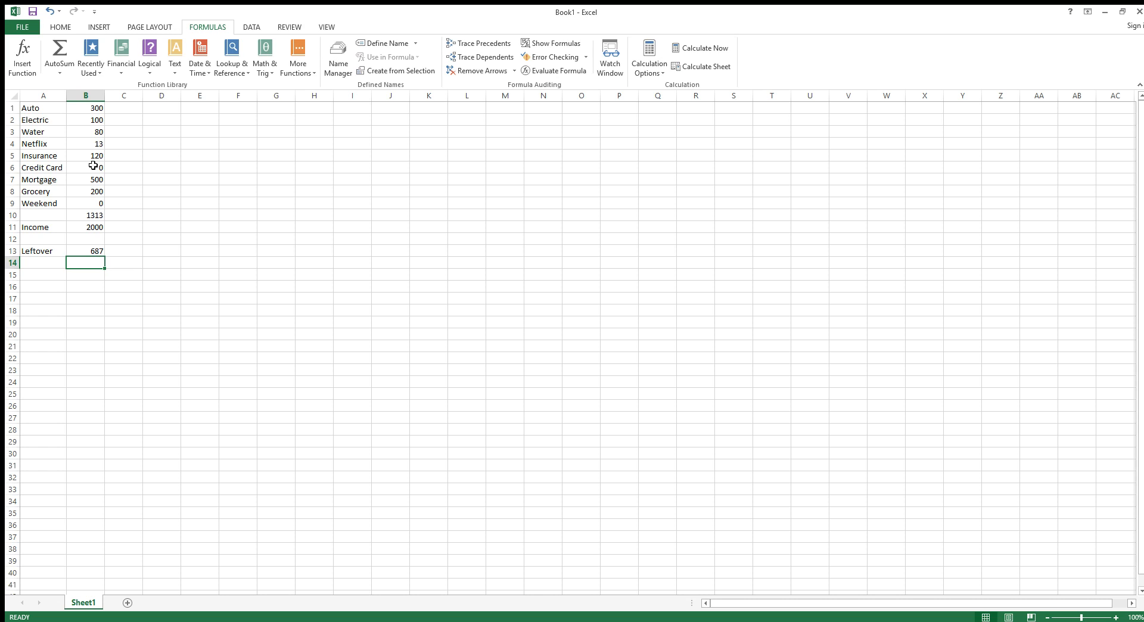
key(Right)
key(Down)
key(Left)
key(Left)
key(Down)
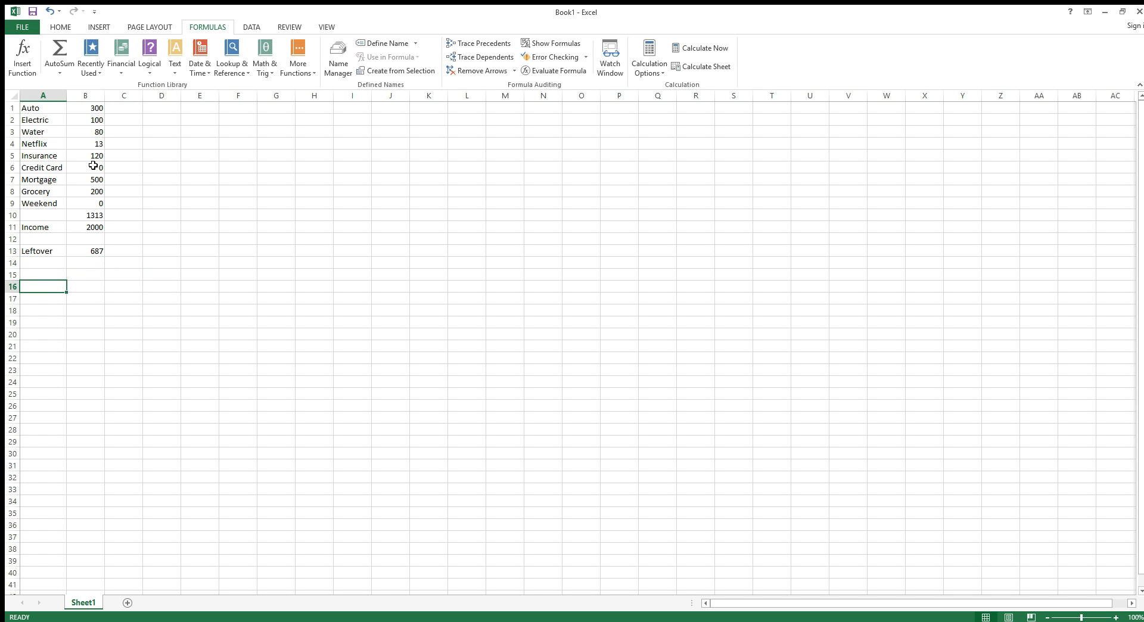
key(Right)
key(Right)
key(Right)
key(Down)
key(Left)
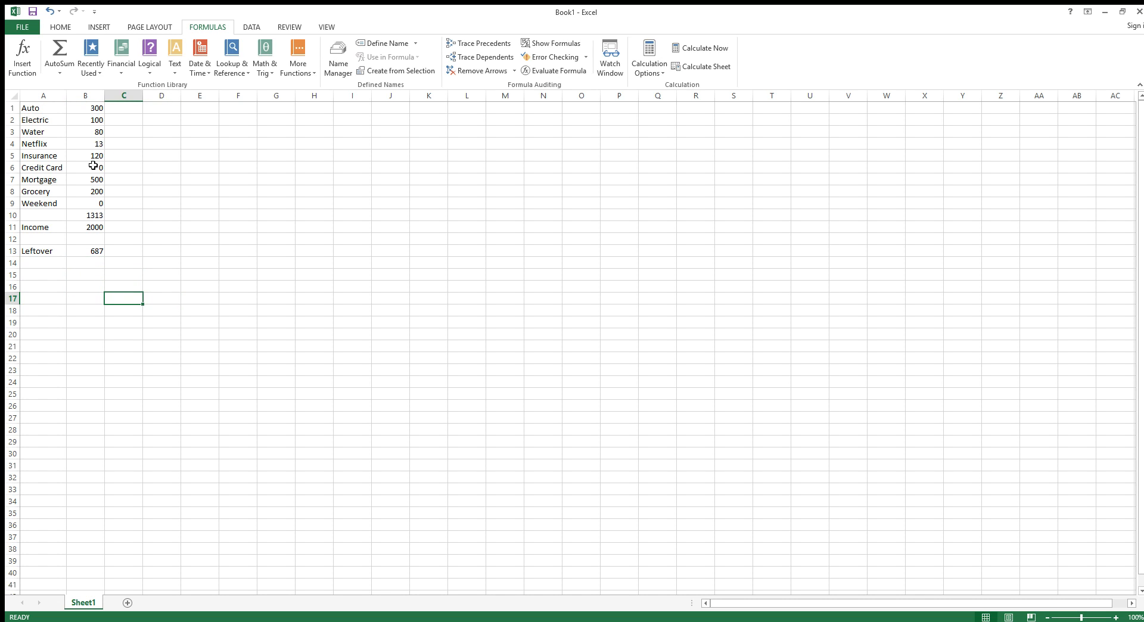